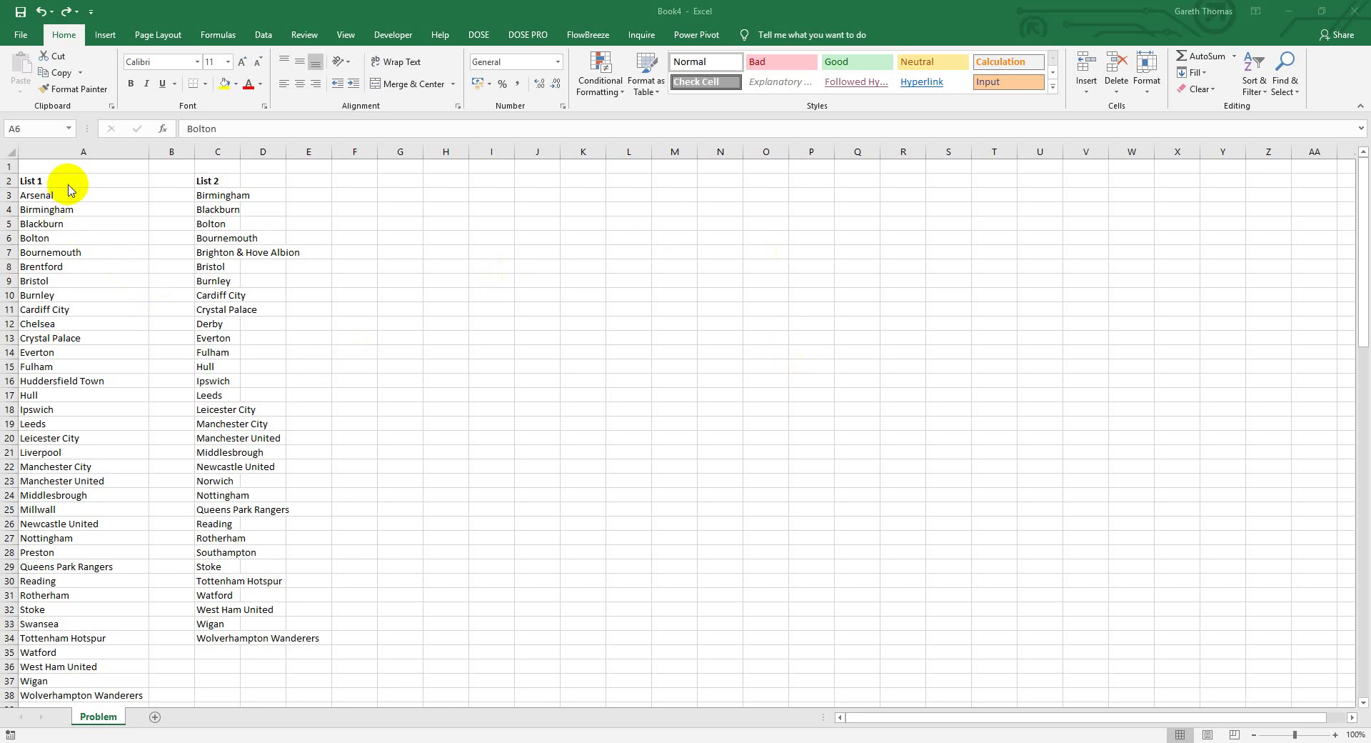
Select List 1 and List 2 as one block, from Arsenal in A3 down to C38
drag(68, 179, 69, 648)
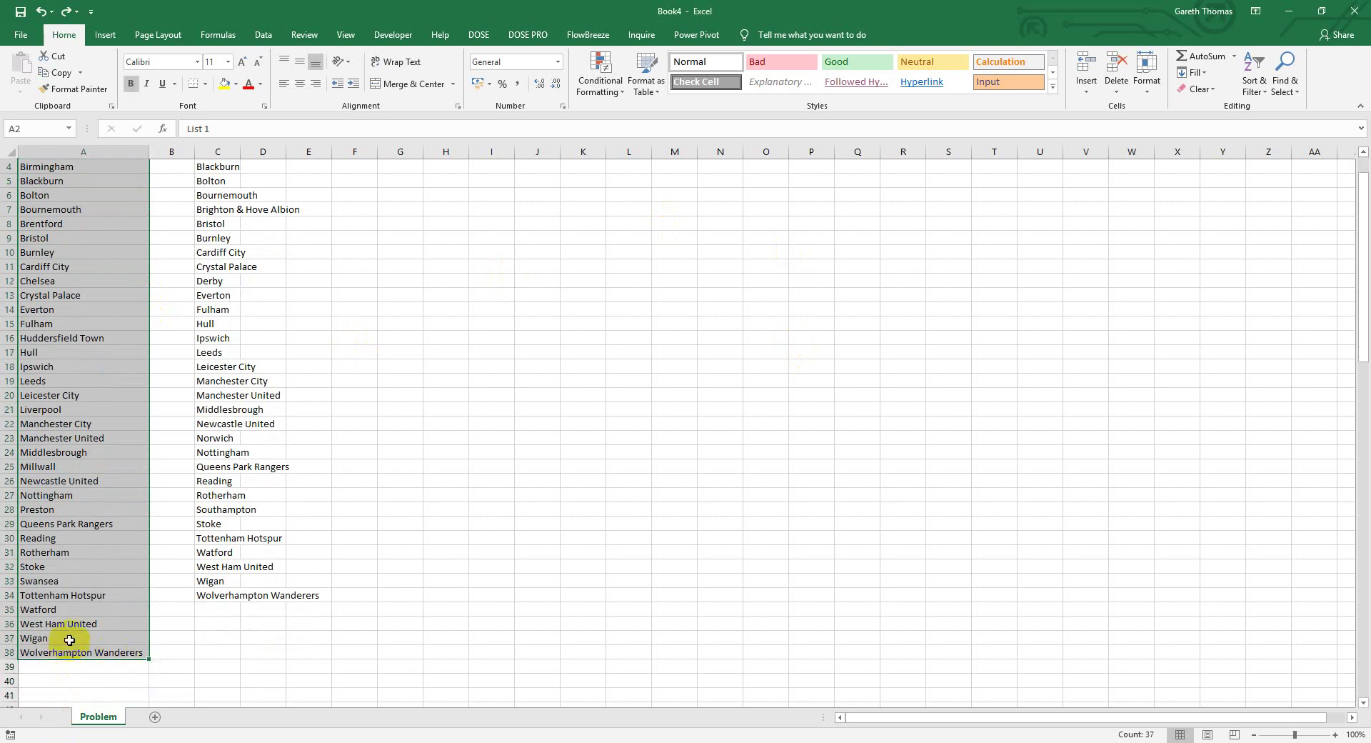
scroll(69, 648, up, 1)
click(80, 194)
drag(79, 195, 70, 682)
scroll(355, 611, up, 1)
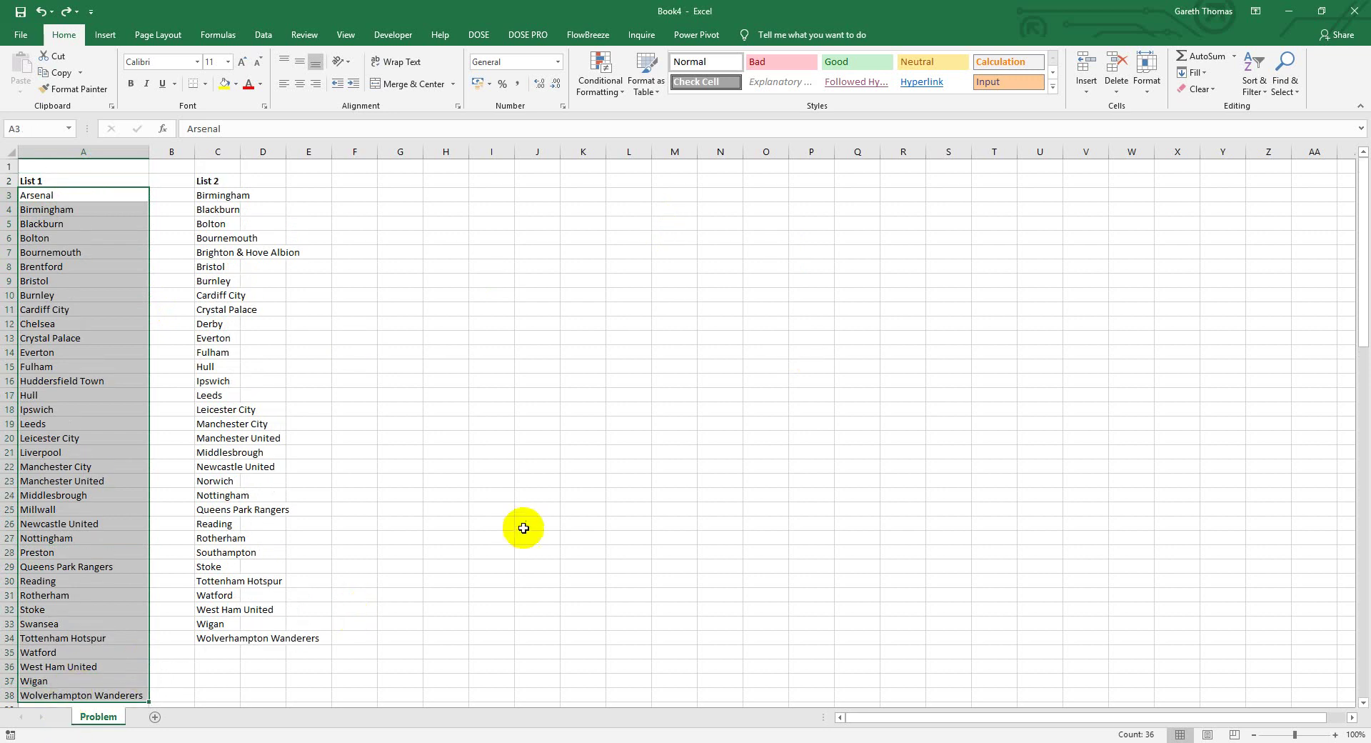
drag(217, 193, 224, 641)
click(277, 451)
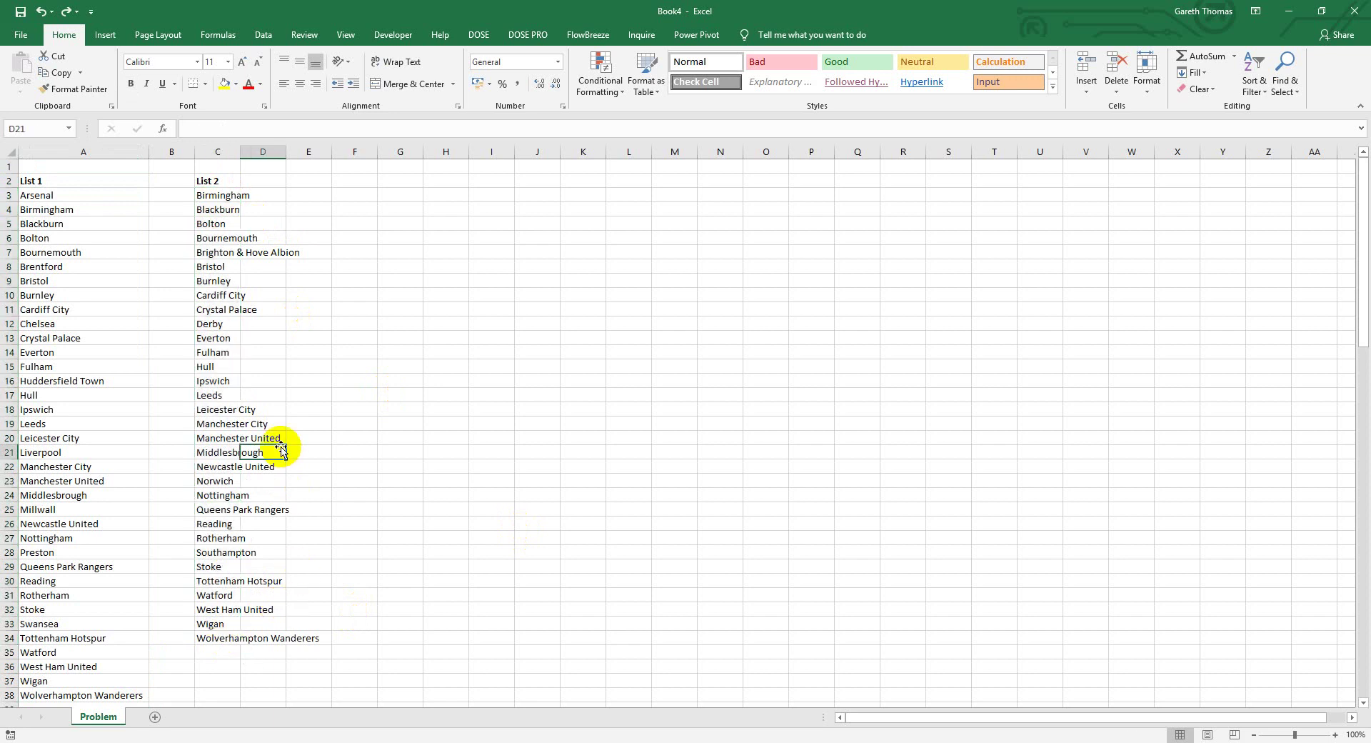
click(109, 267)
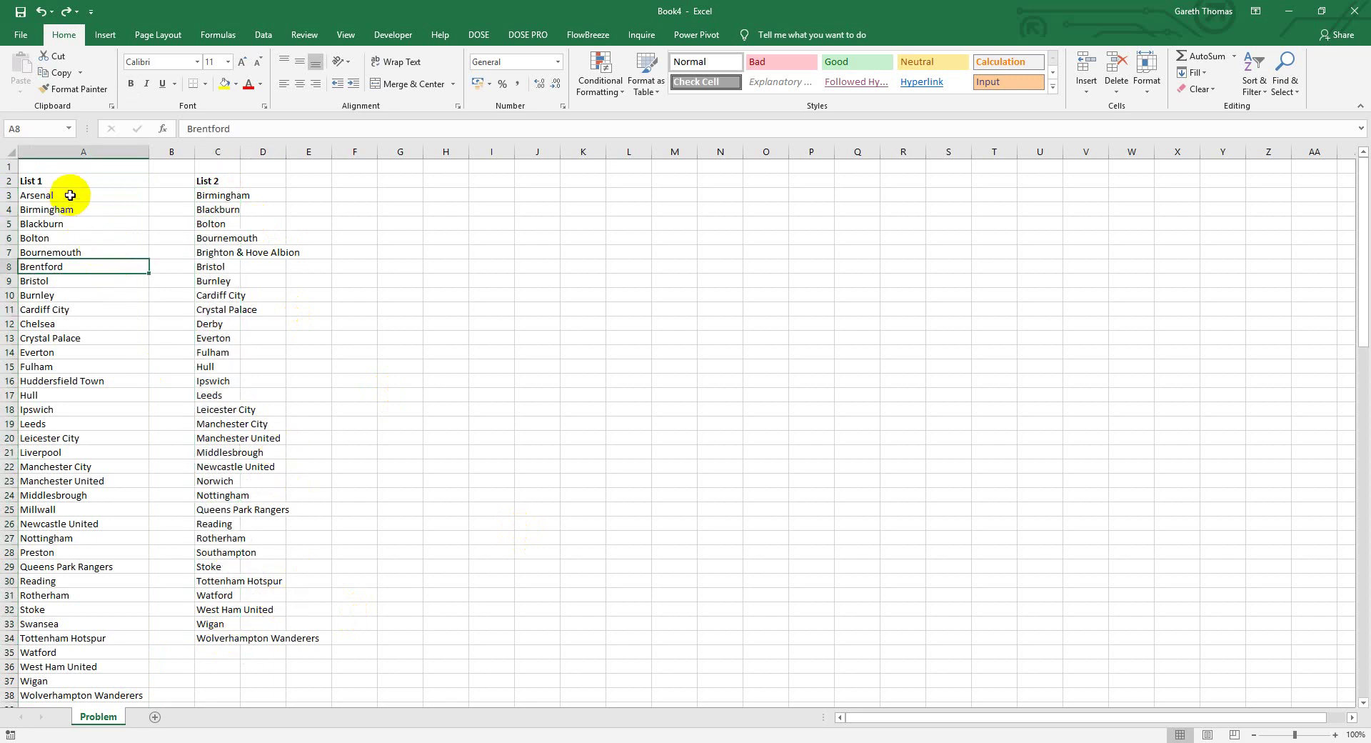
scroll(153, 305, down, 3)
scroll(158, 308, up, 3)
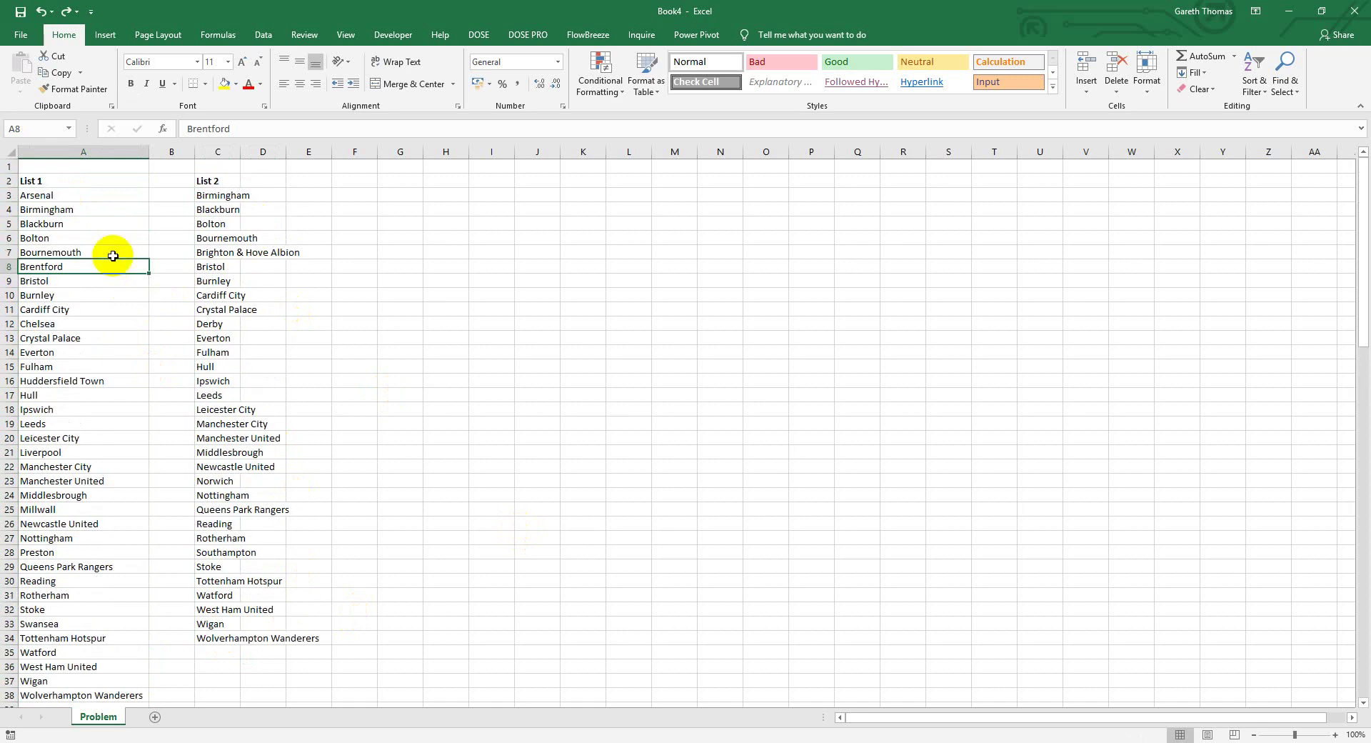
drag(64, 193, 223, 652)
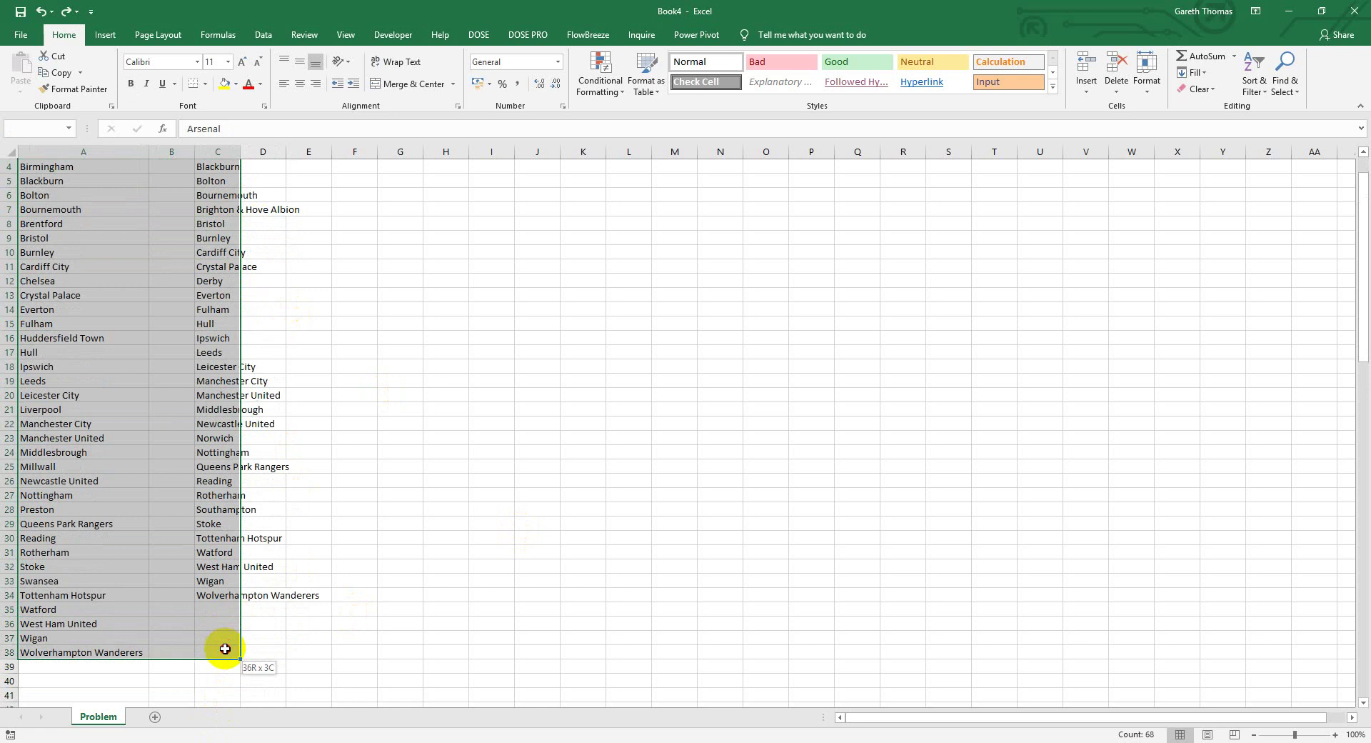
Apply Duplicate Values conditional formatting with Light Red Fill and Dark Red Text to both lists
click(606, 81)
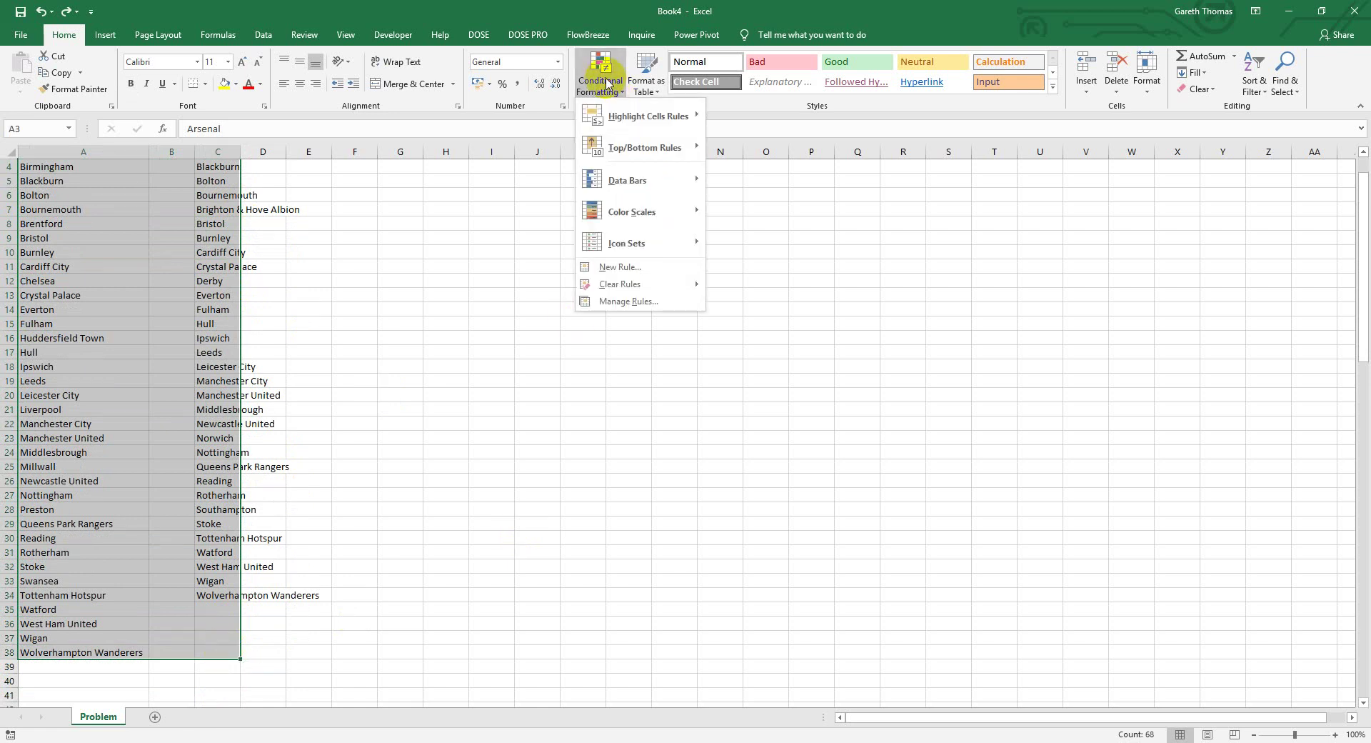
mouse_move(614, 114)
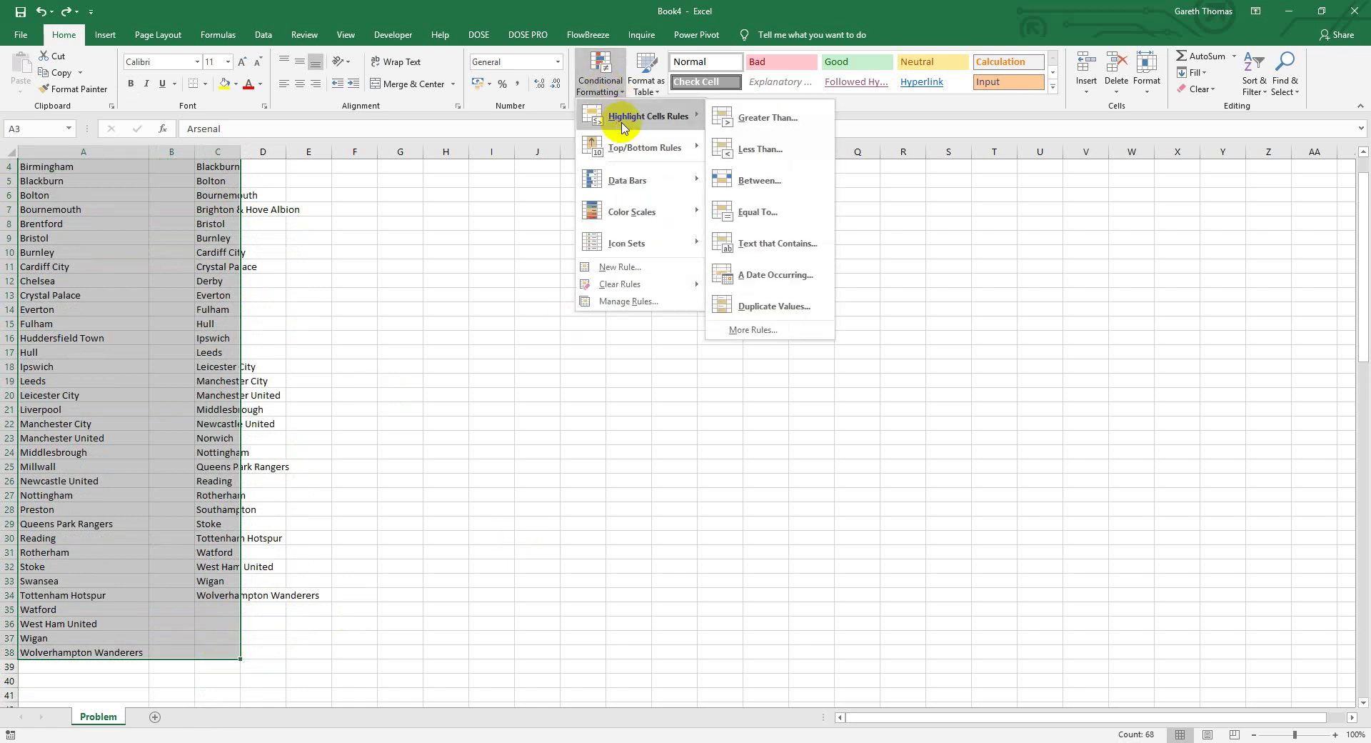
click(756, 304)
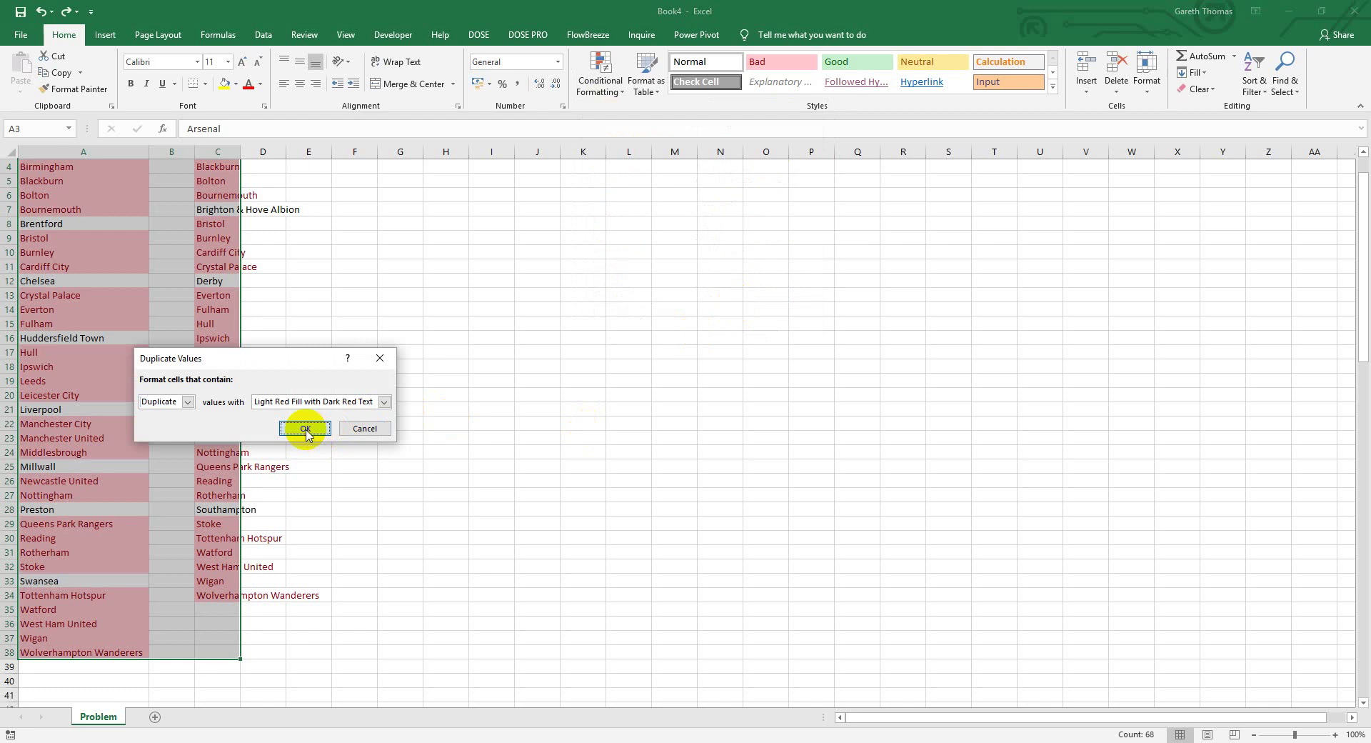
click(304, 428)
scroll(335, 408, up, 1)
click(342, 380)
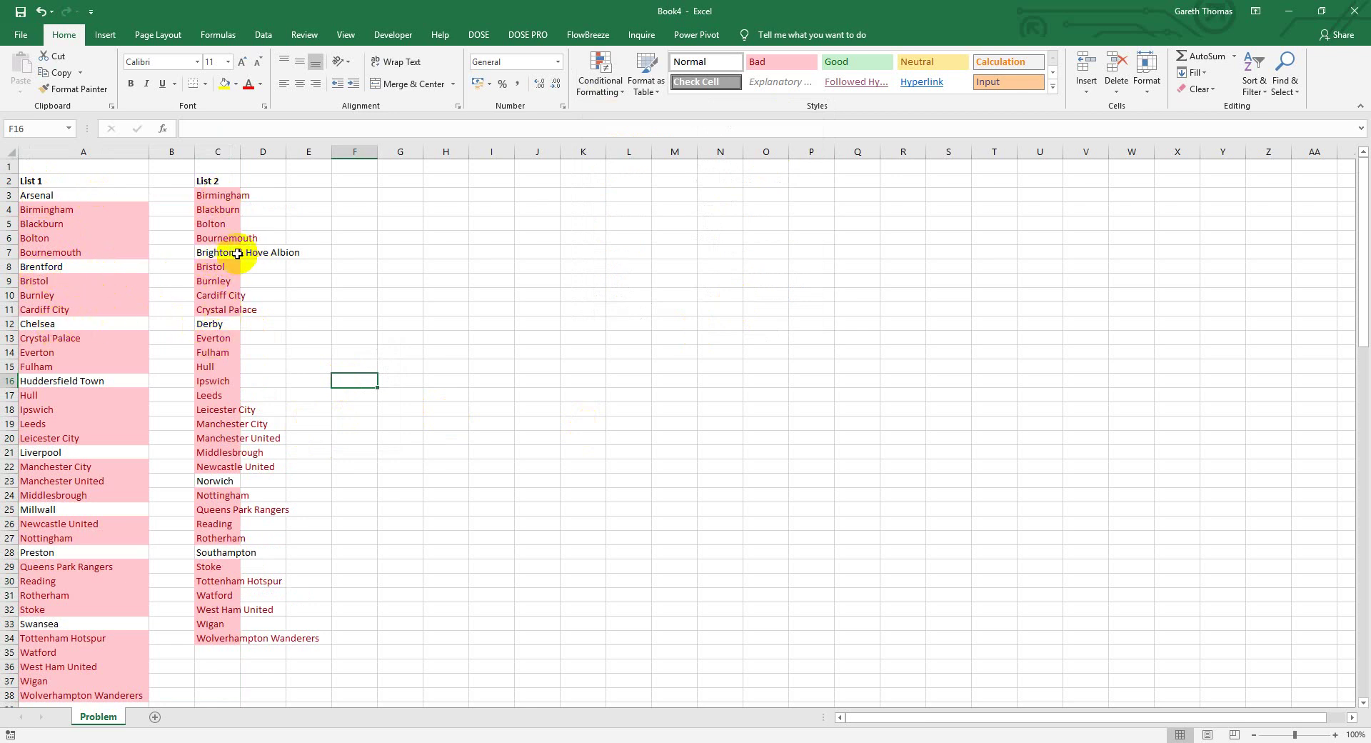
click(51, 281)
click(227, 326)
click(97, 337)
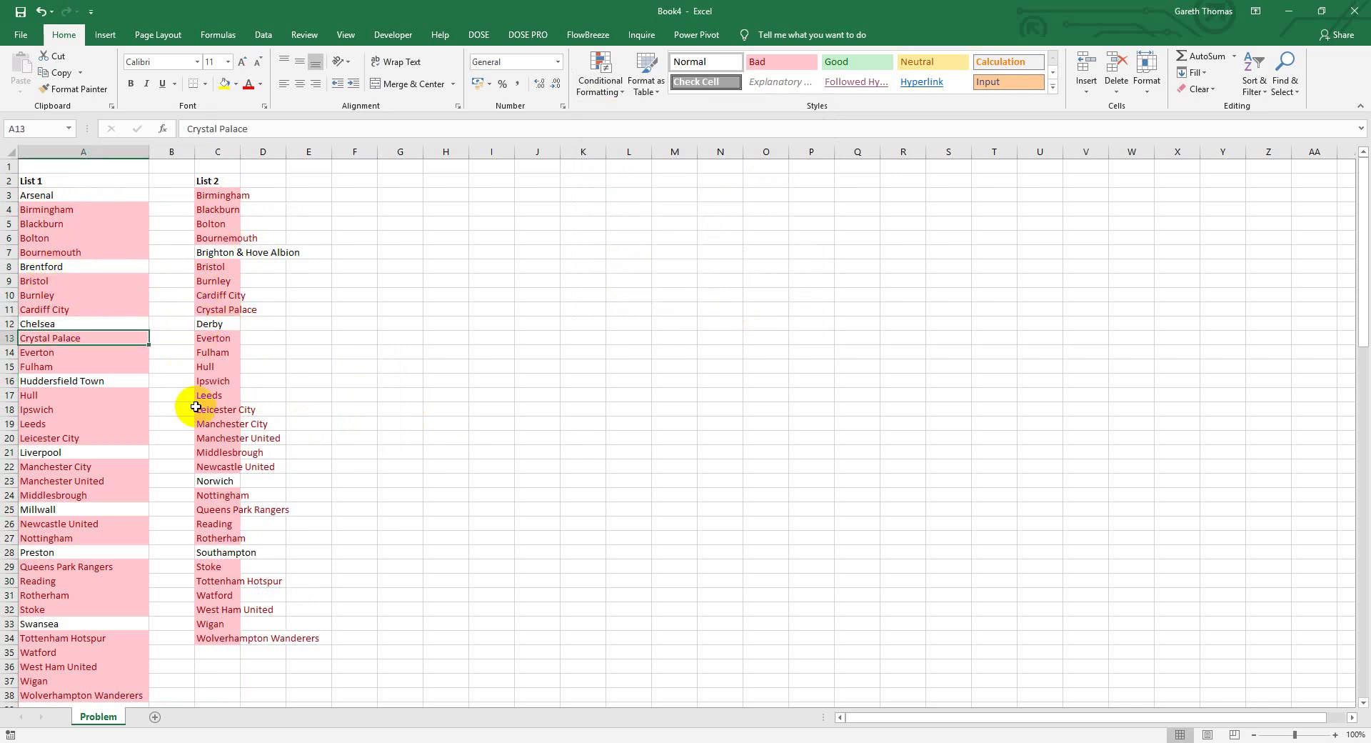
scroll(229, 397, down, 2)
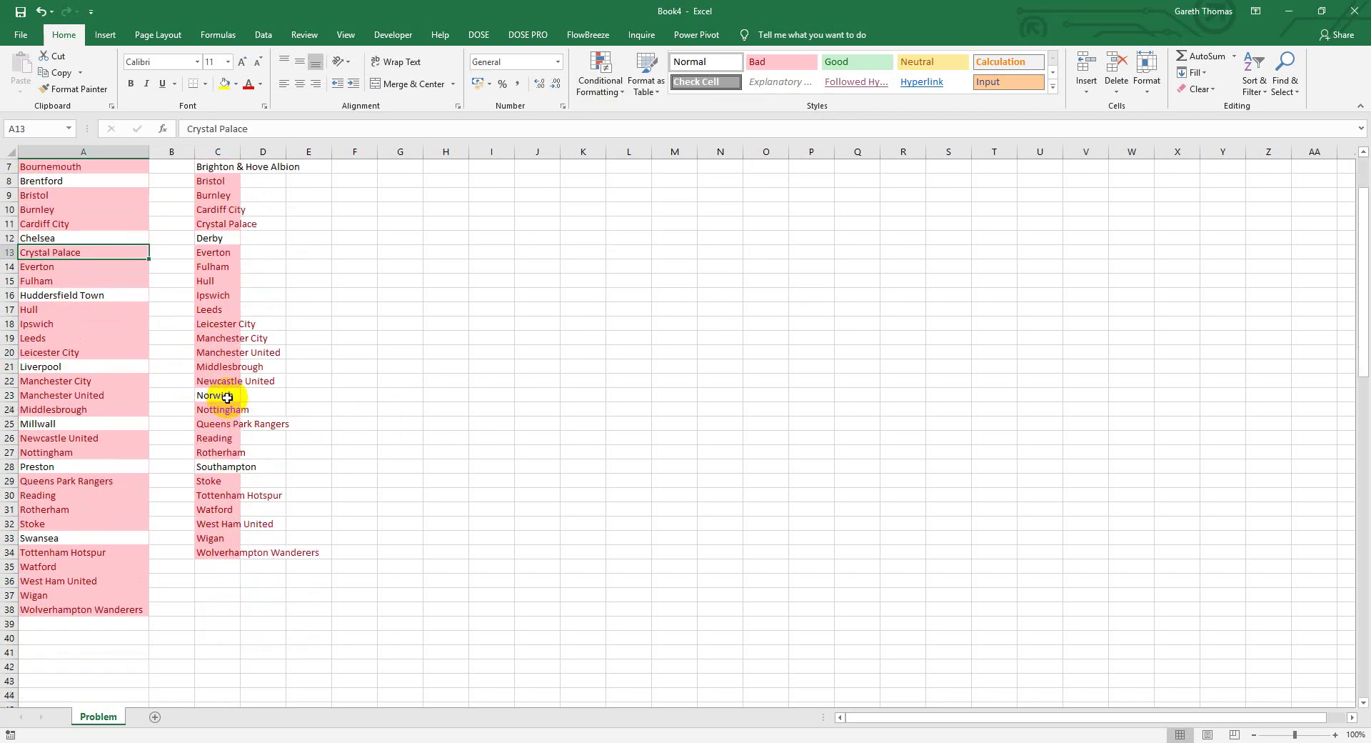
scroll(227, 398, up, 2)
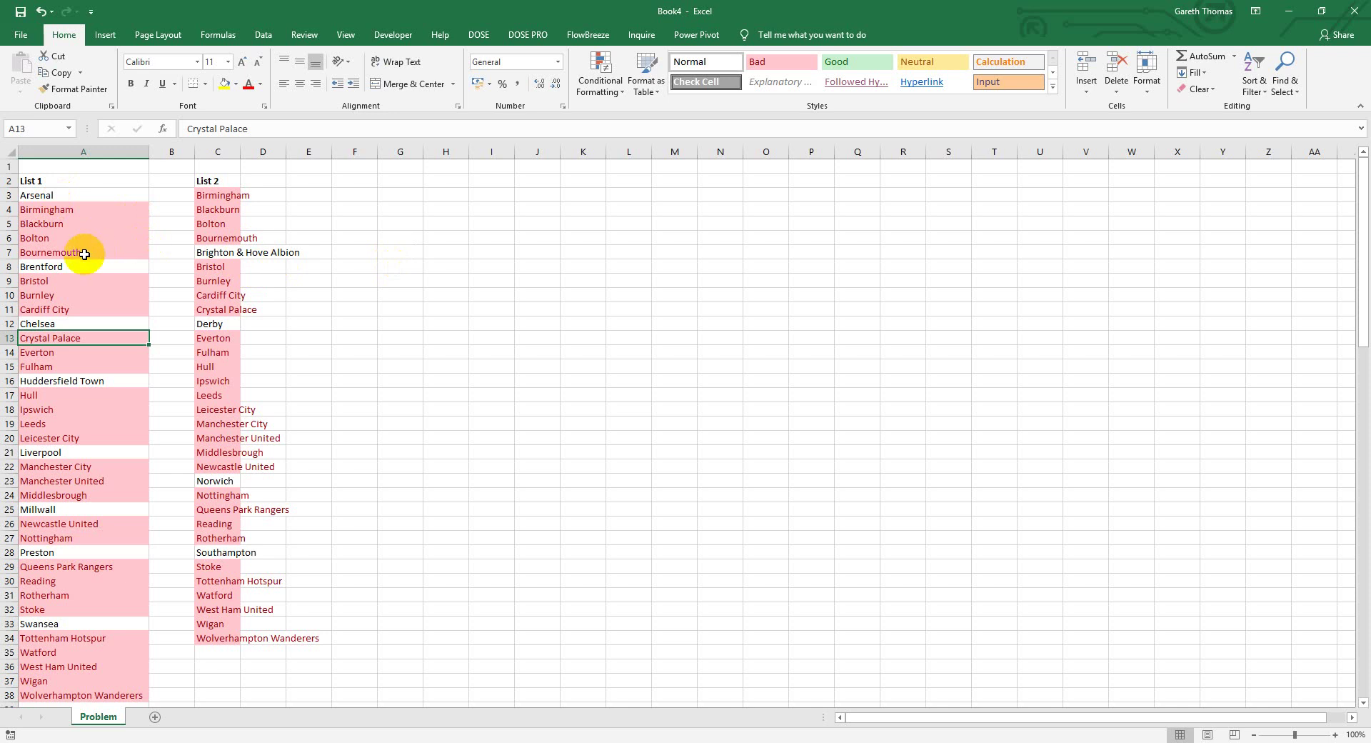
Undo the duplicate highlighting and insert two blank columns at column B
key(ctrl+z)
click(52, 170)
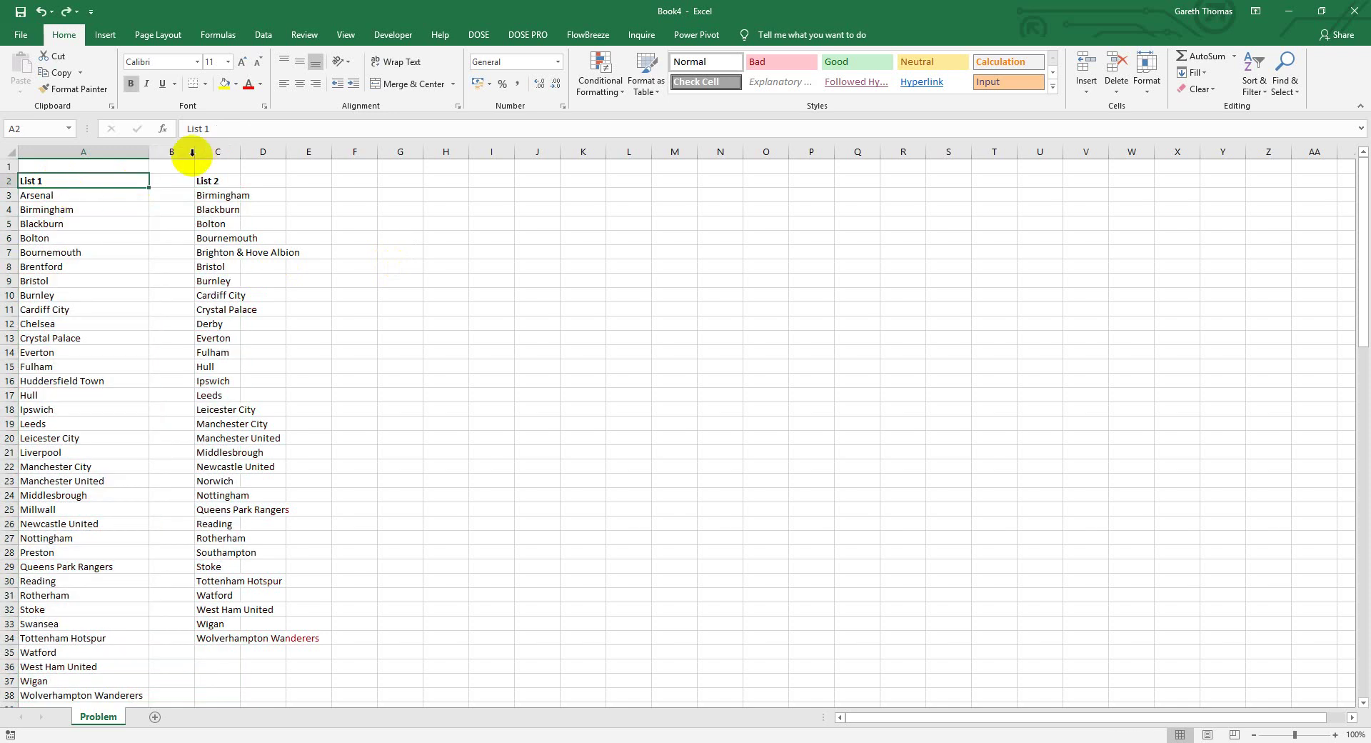
click(177, 152)
key(ctrl+shift+plus)
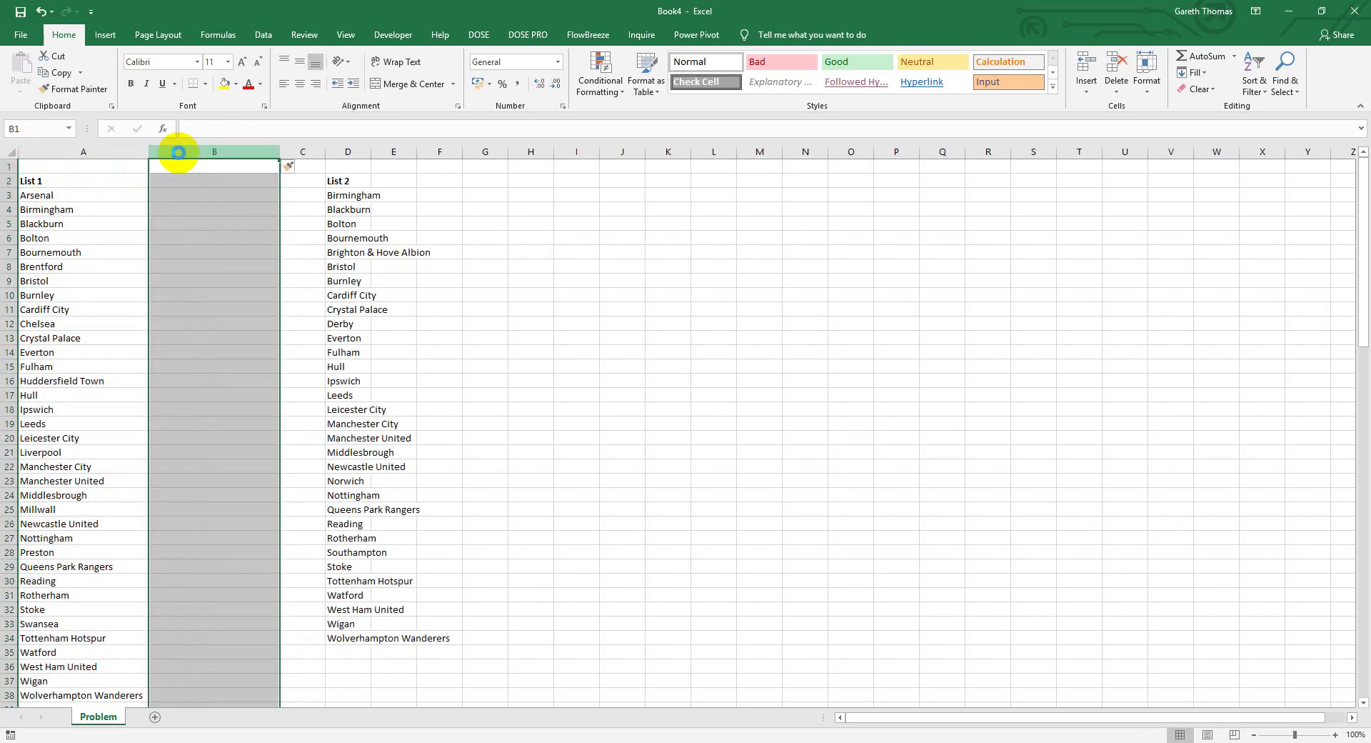
key(ctrl+shift+plus)
click(82, 178)
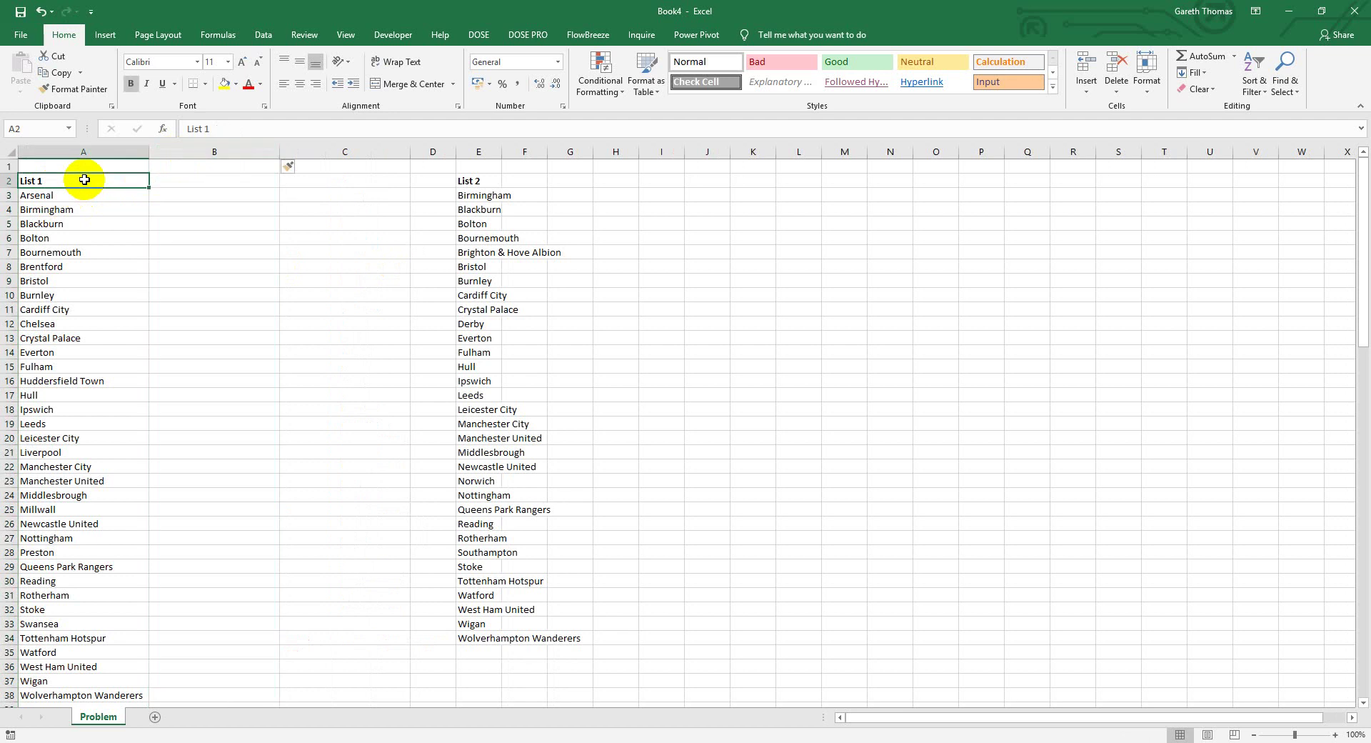
Enter the heading 'Source' in B2 and 'List1' in B3
click(204, 179)
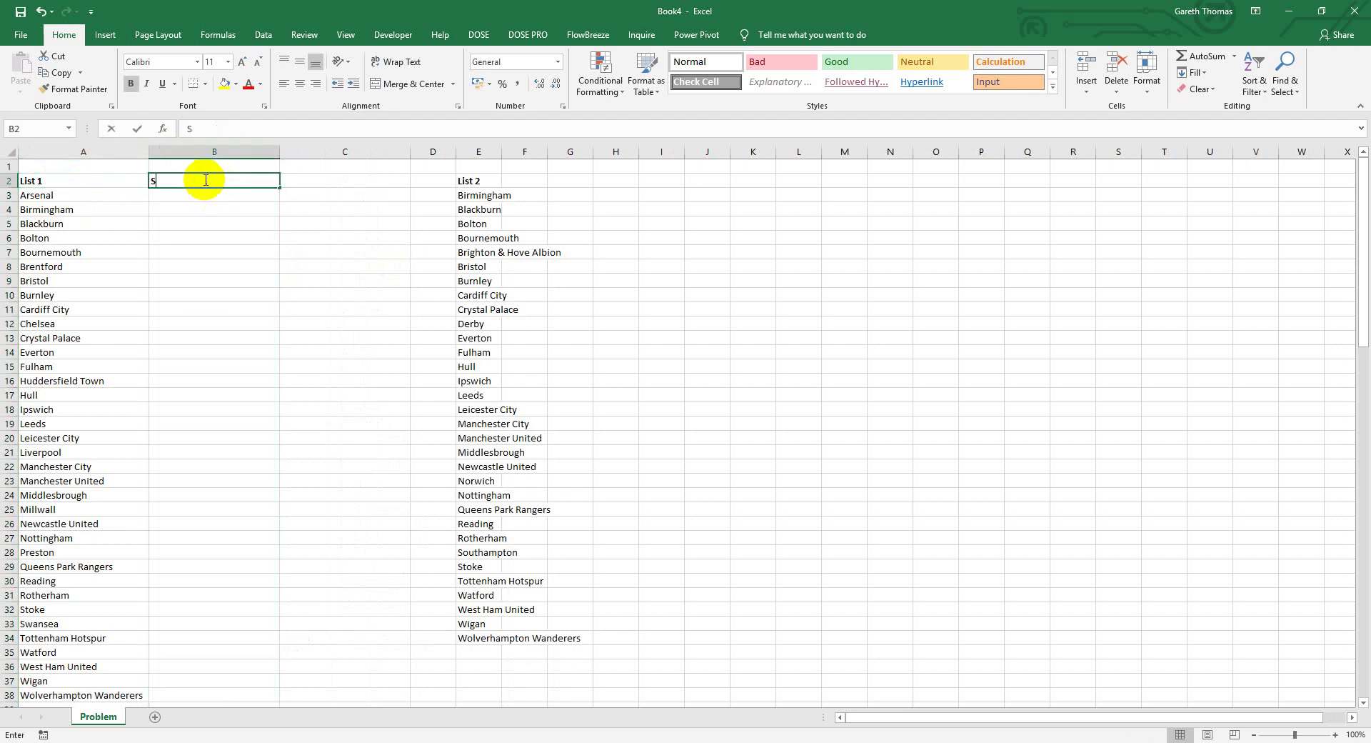
text(Srou)
key(BackSpace)
key(BackSpace)
key(BackSpace)
text(ource)
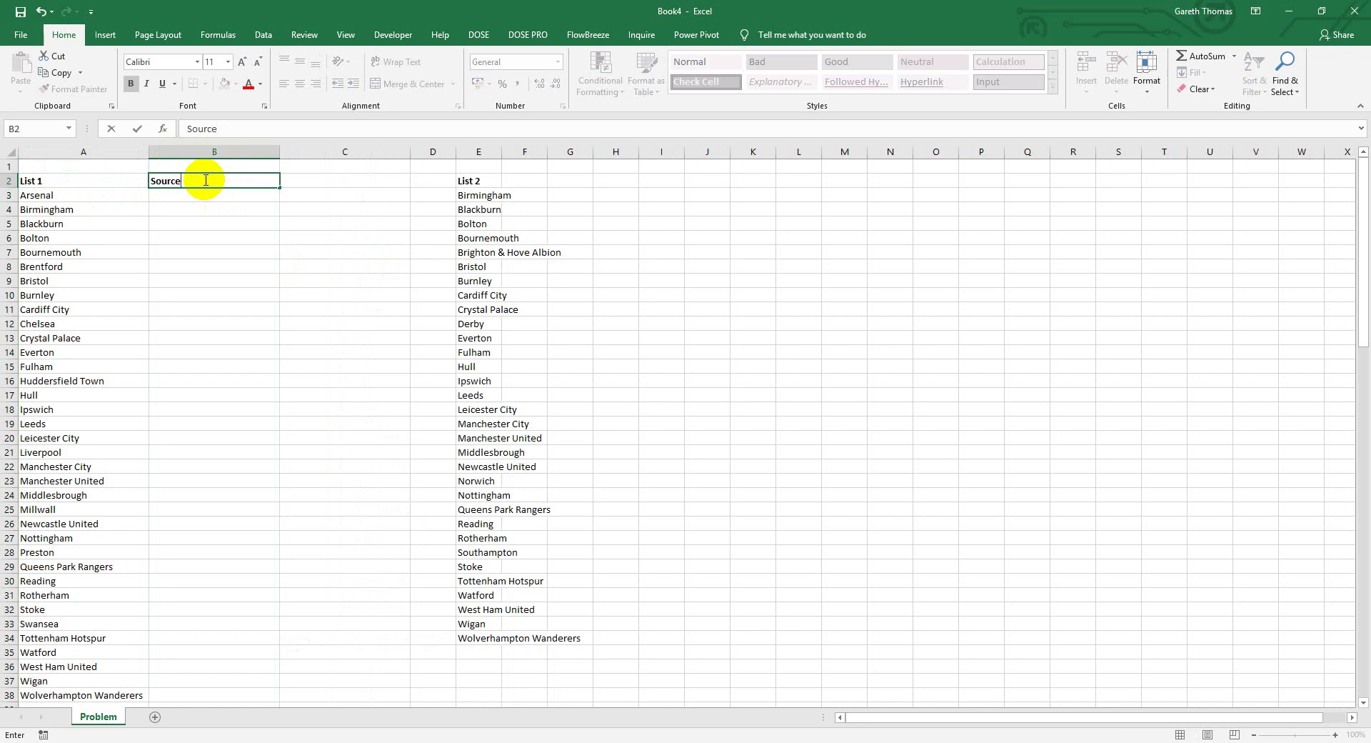
key(Return)
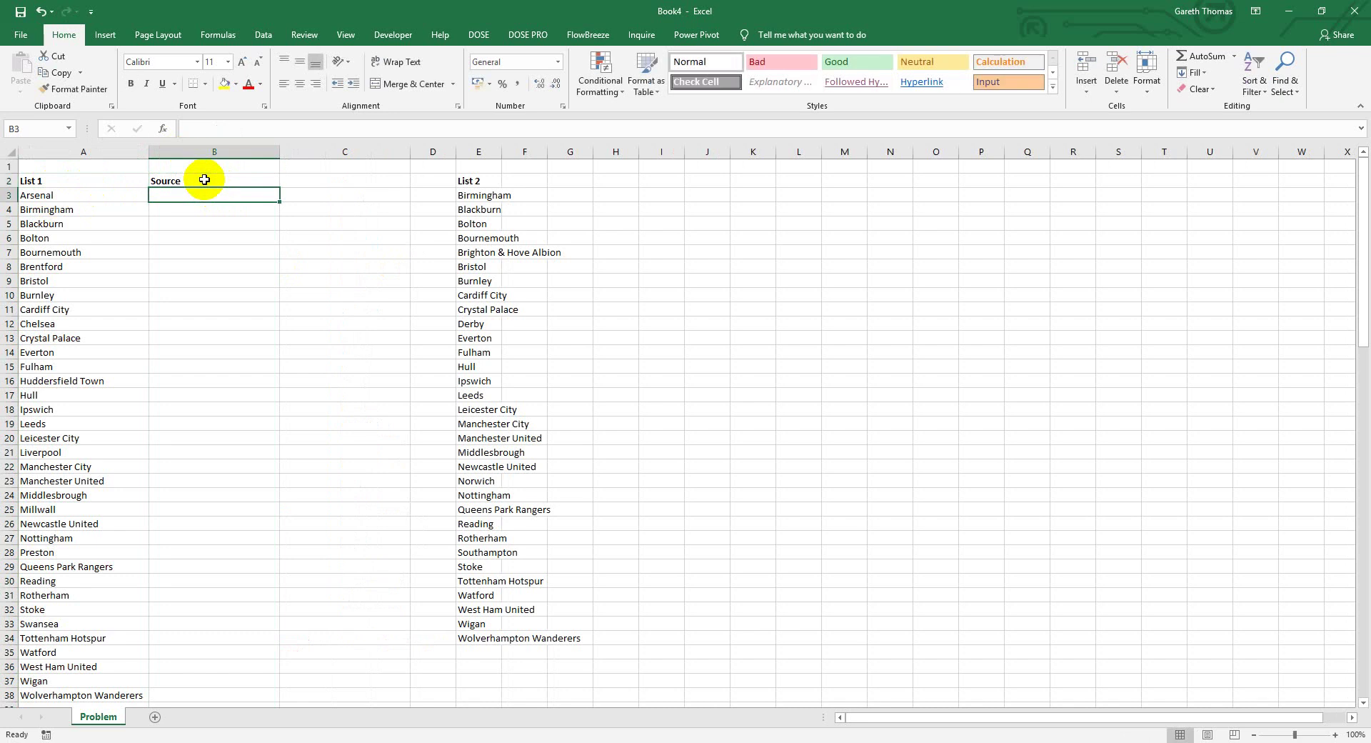
text(List1)
key(Return)
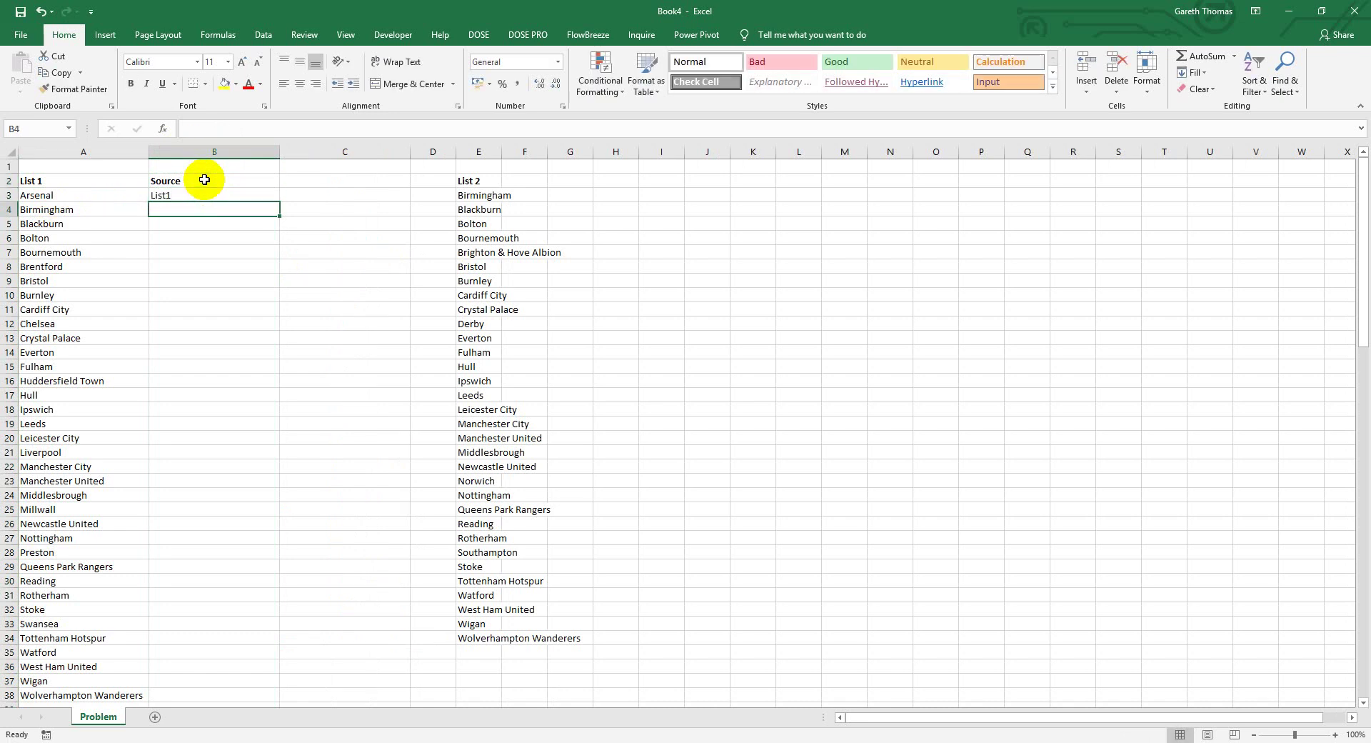
key(Up)
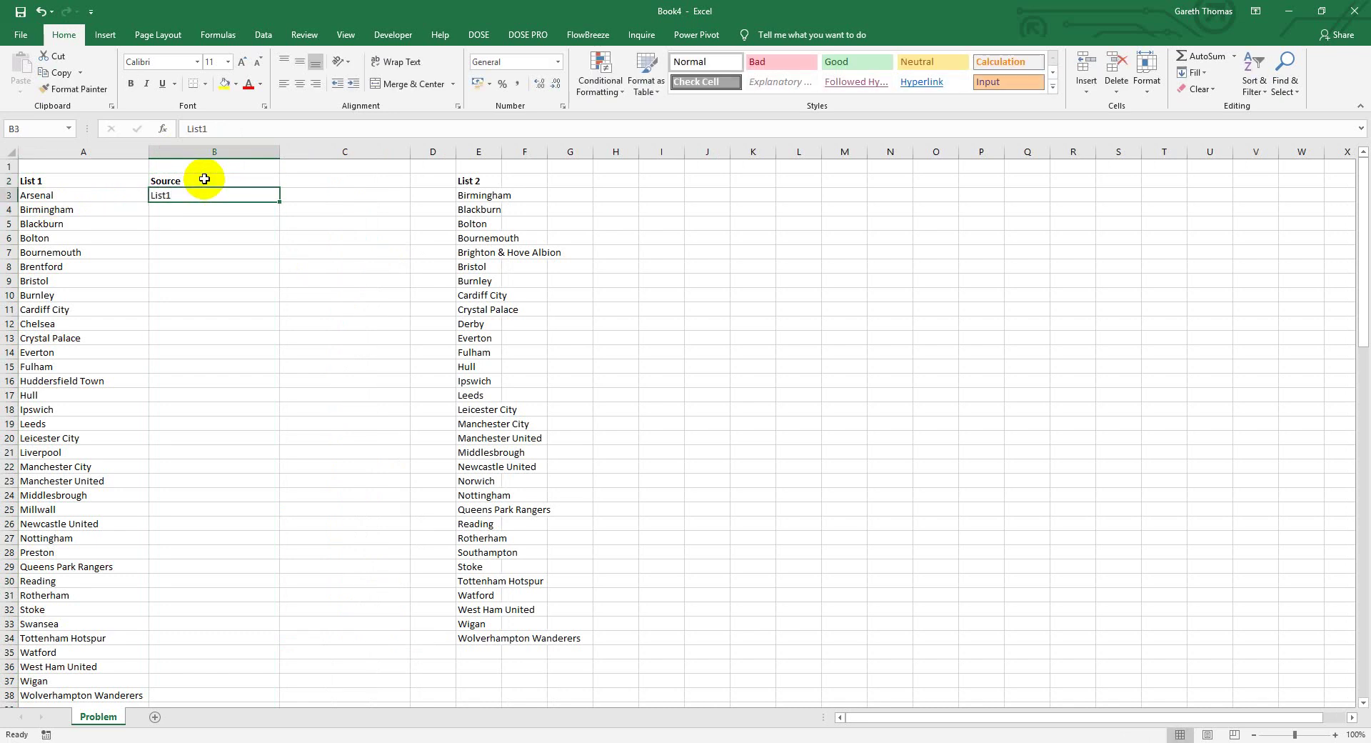
Fill the List1 tag down the Source column from B3 to B38
double_click(279, 203)
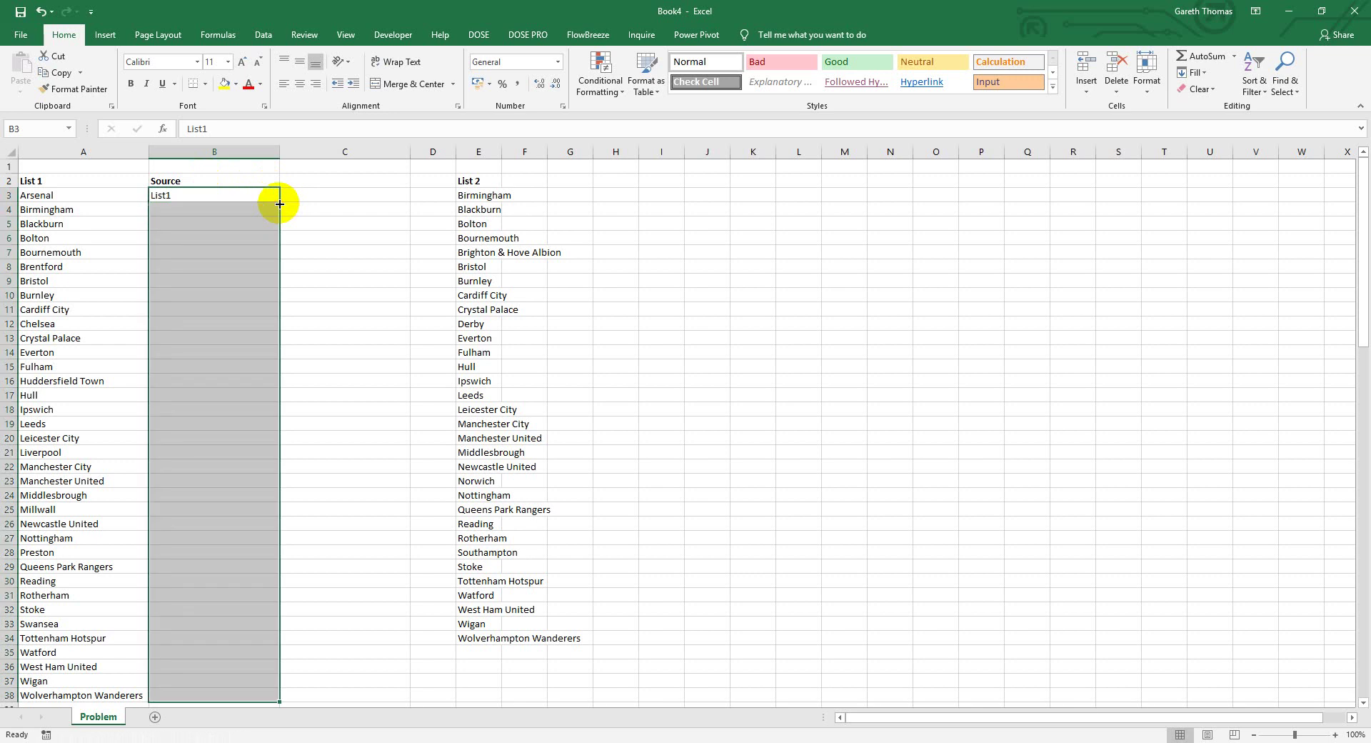
click(186, 199)
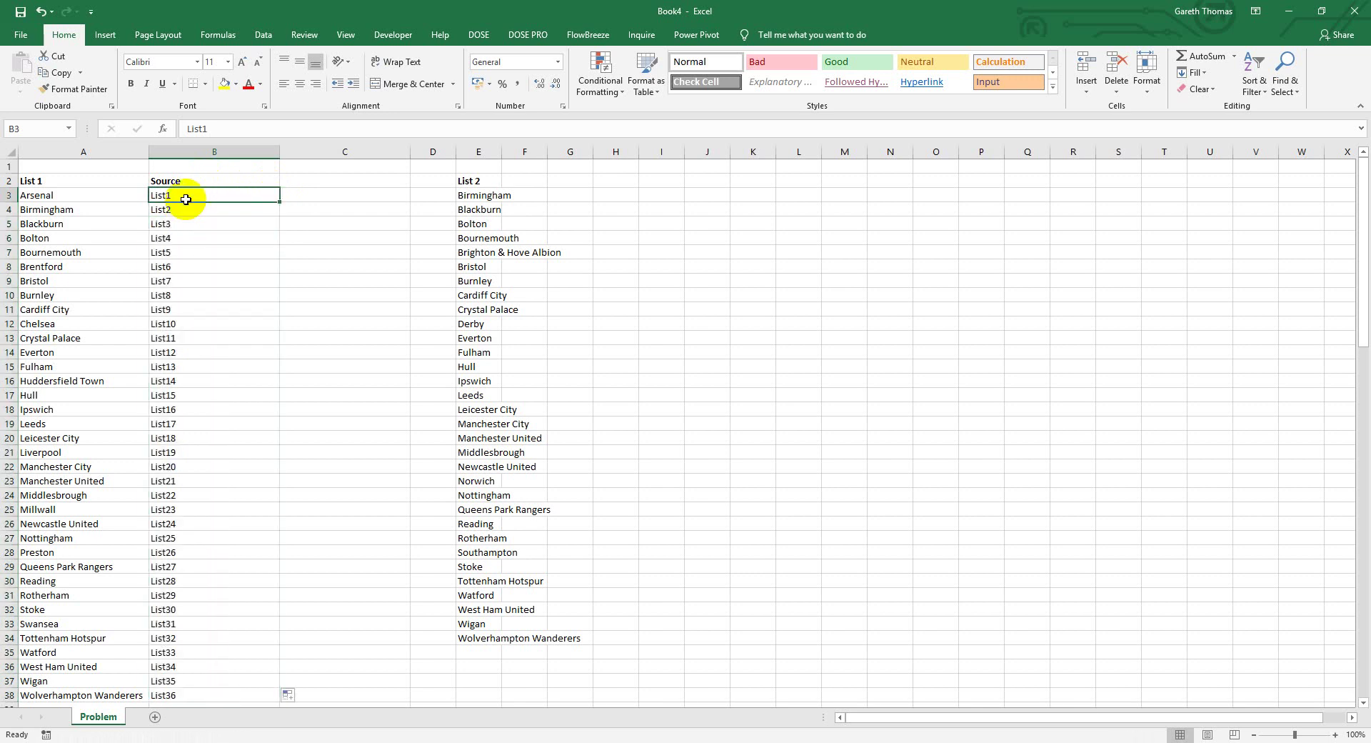
key(ctrl+c)
key(Down)
key(ctrl+shift+Down)
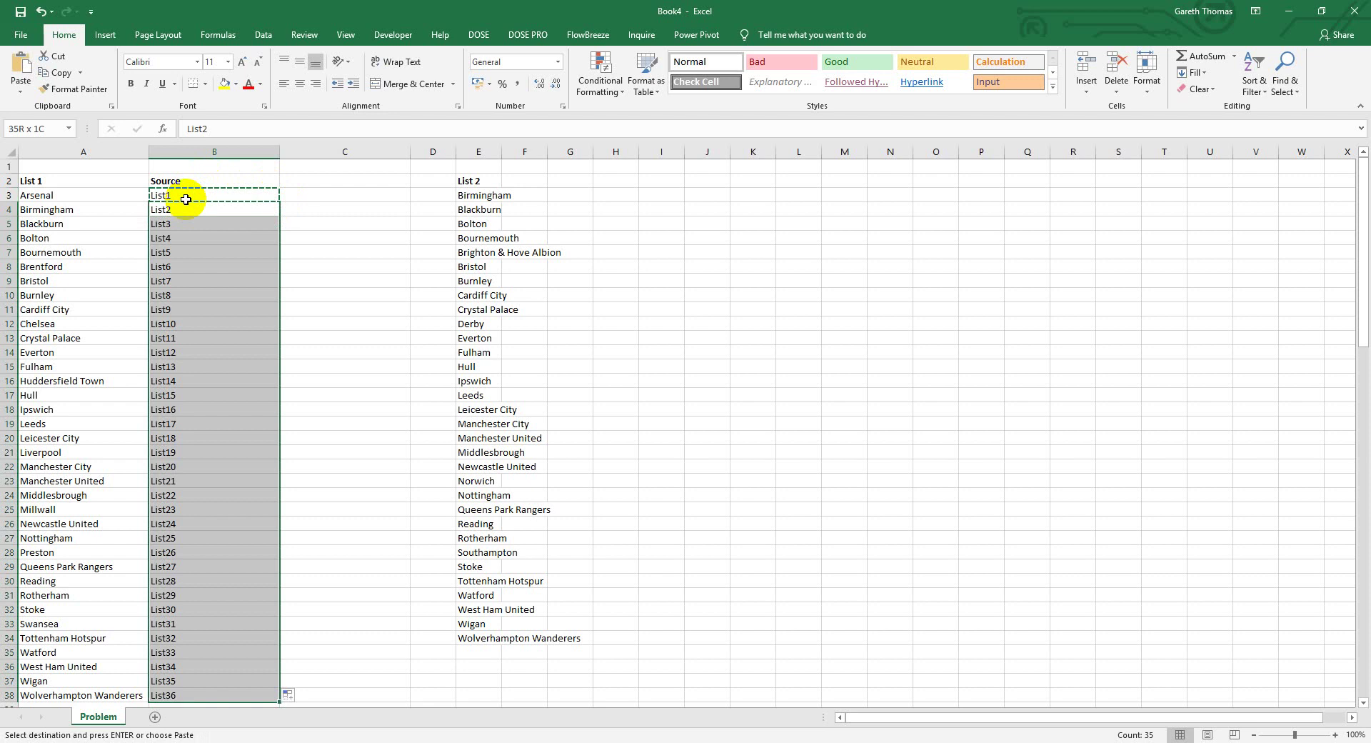
key(Return)
key(Down)
key(Down)
key(Down)
key(Down)
key(Down)
key(Down)
key(Down)
key(Down)
key(Down)
key(Down)
key(Down)
key(Down)
key(Down)
key(Down)
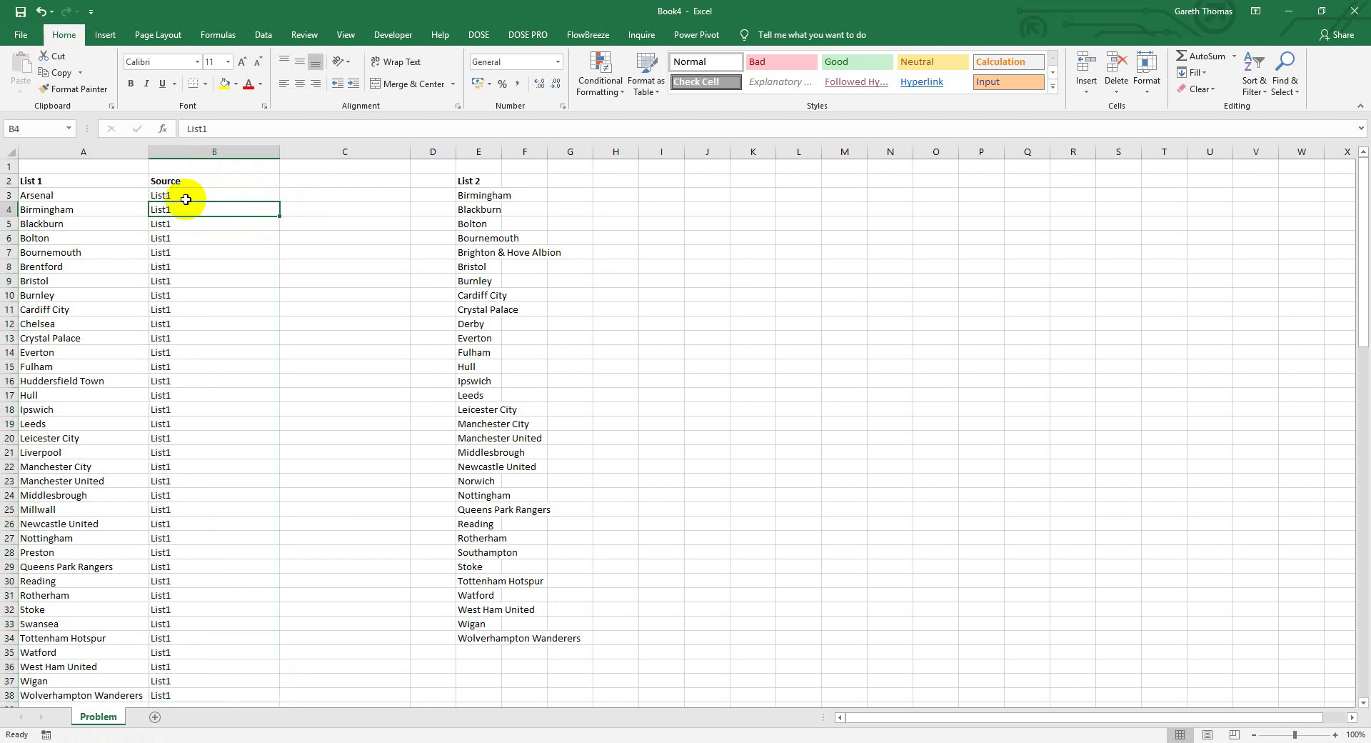
key(Down)
key(Down)
key(Down)
key(Down)
key(Down)
key(Down)
key(Down)
key(Down)
key(Down)
key(Down)
key(Down)
key(Down)
key(Down)
key(Down)
key(Down)
key(Down)
key(Down)
key(Down)
key(Down)
key(Down)
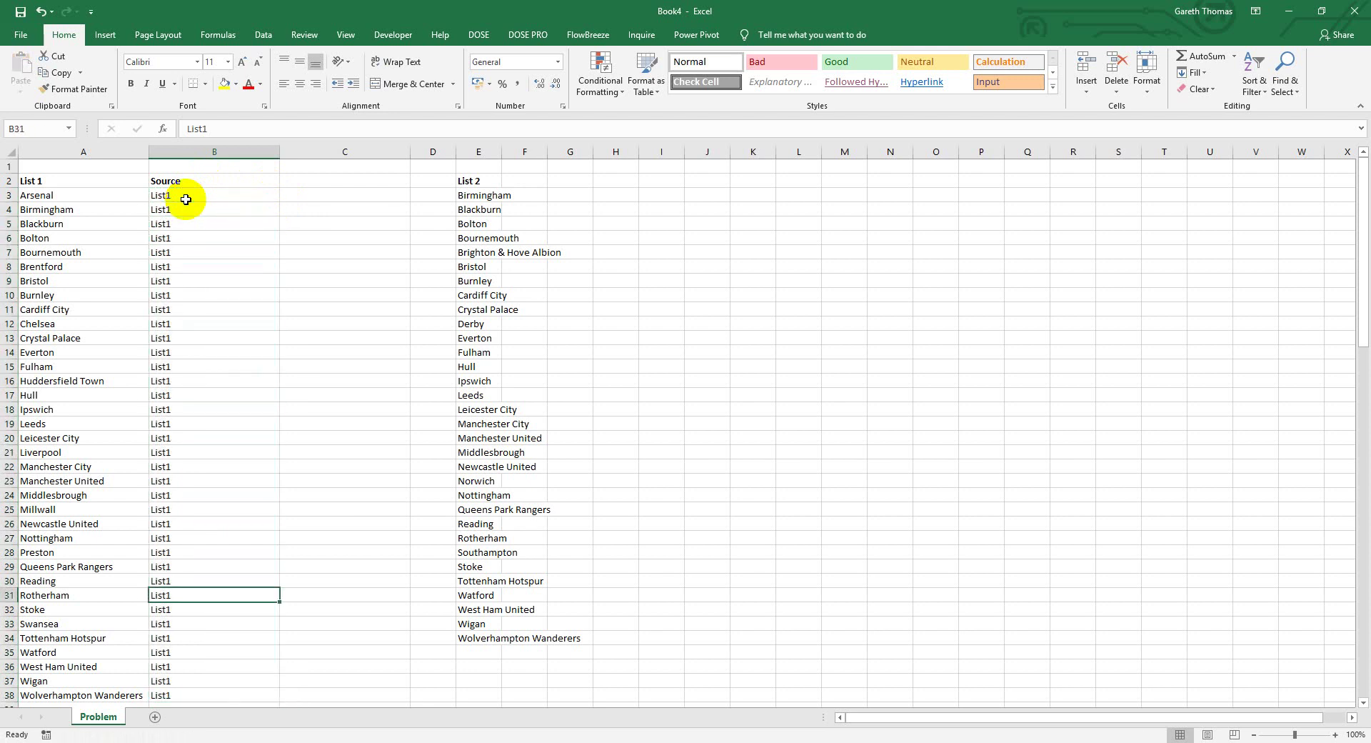
key(Up)
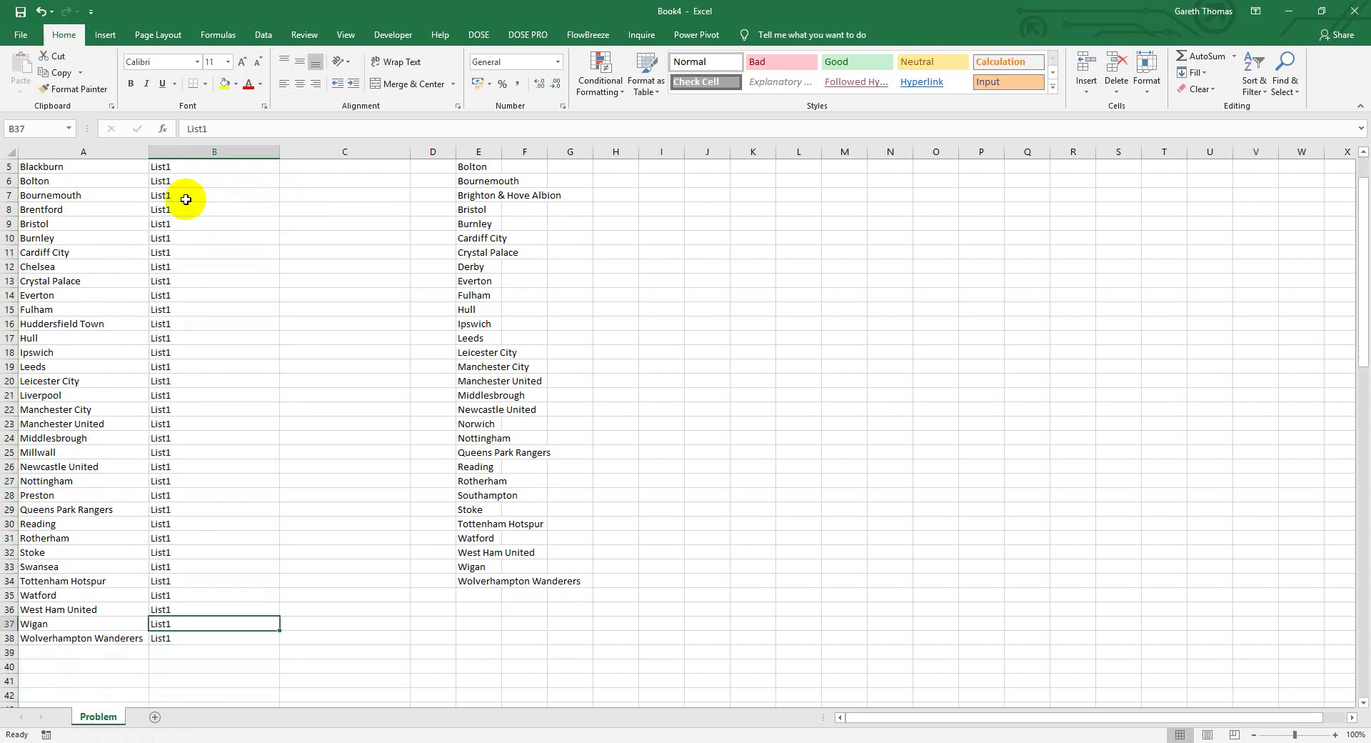
key(ctrl+Home)
Autofit the List 2 column so Wolverhampton Wanderers fits fully
key(Right)
key(Right)
key(Right)
key(Right)
key(Down)
double_click(502, 151)
click(608, 187)
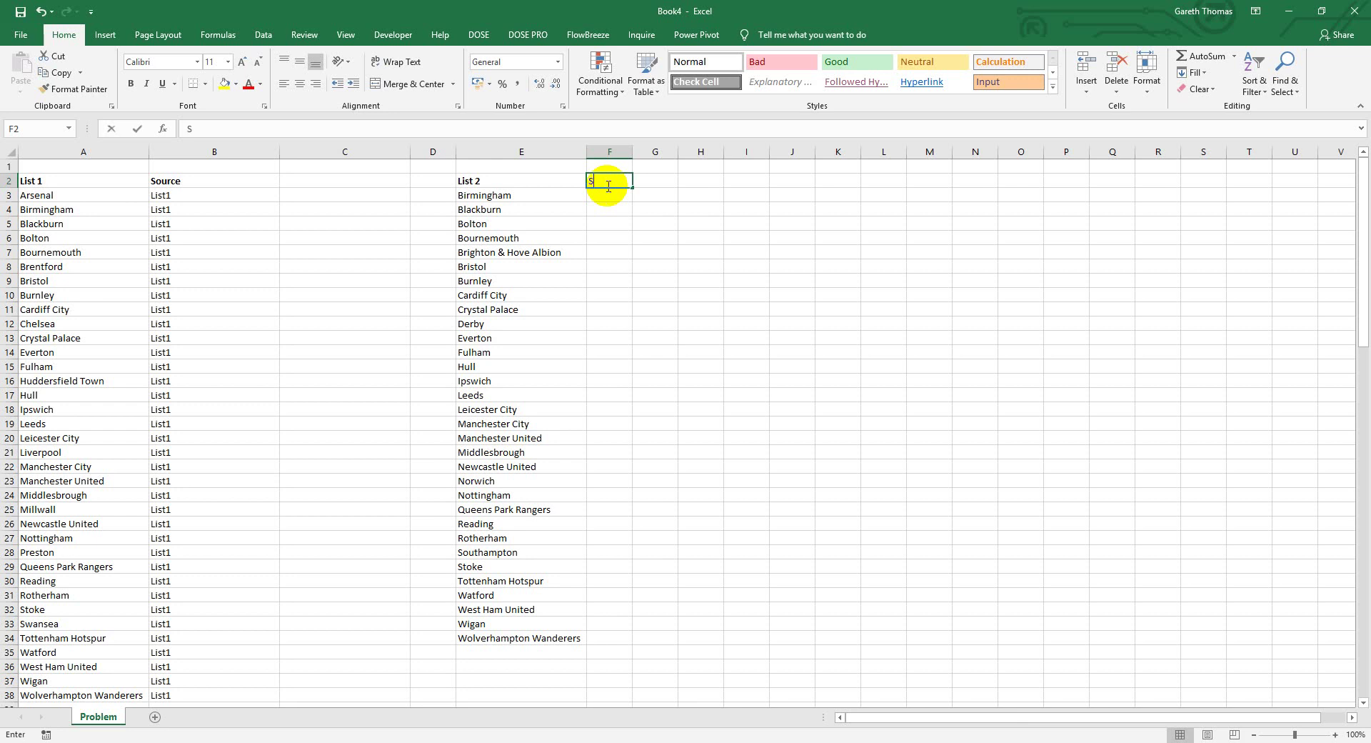
Enter 'Source' in F2 and 'List2' in F3, then fill List2 down to F34
text(Source)
key(Return)
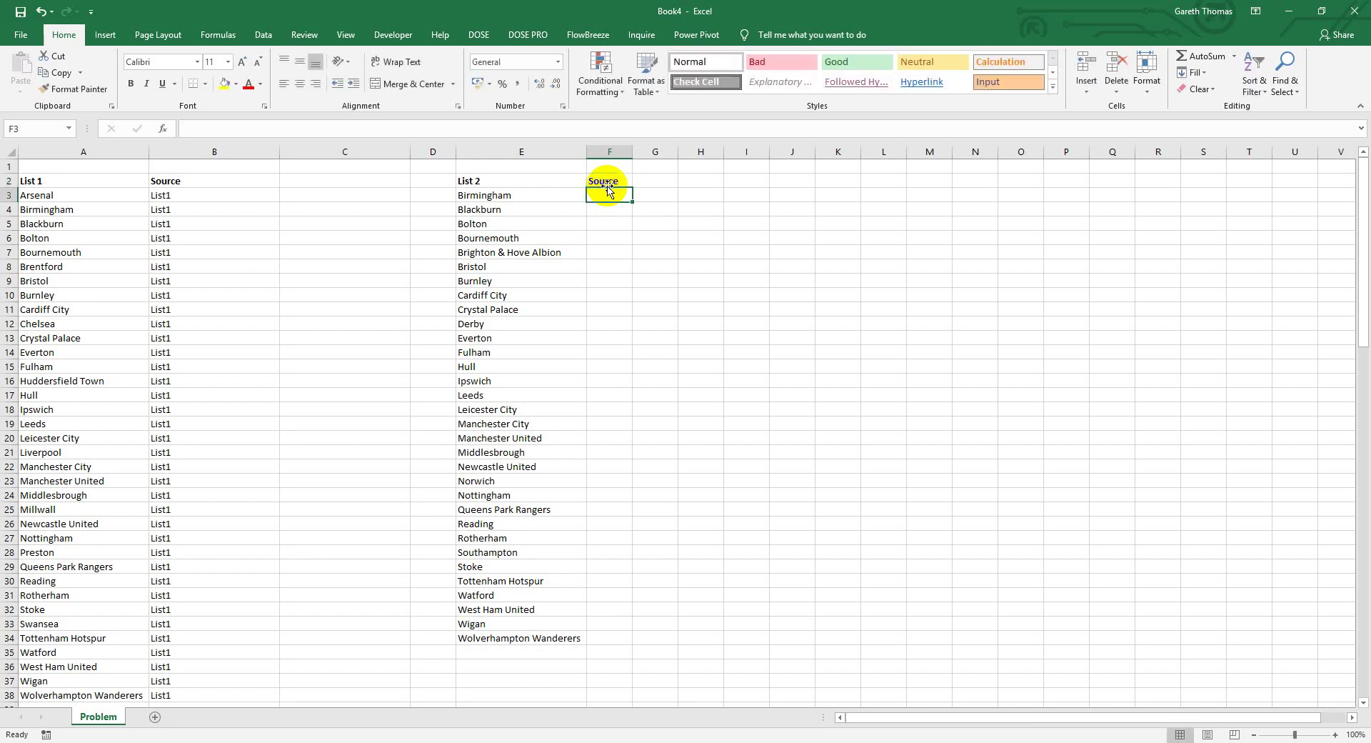
text(List2)
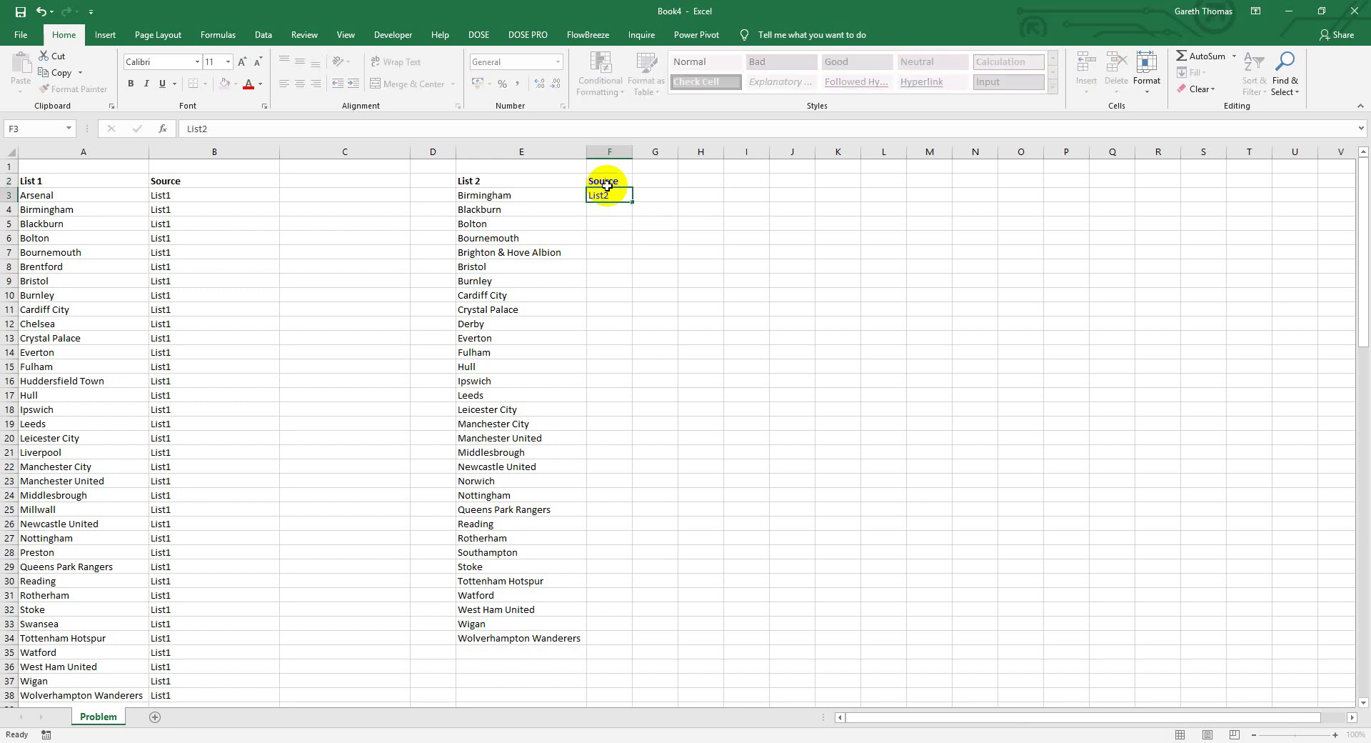
key(Return)
key(Left)
key(ctrl+Down)
key(Right)
key(ctrl+shift+Up)
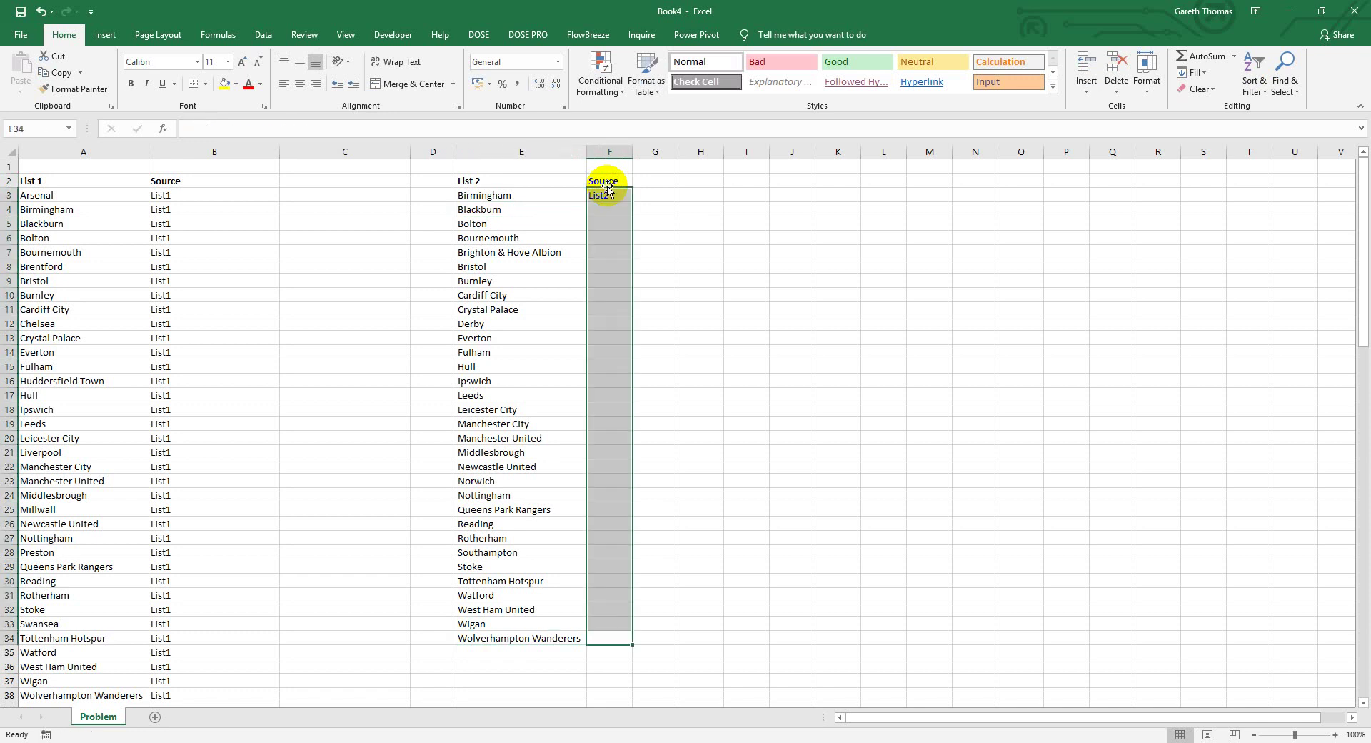
key(ctrl+d)
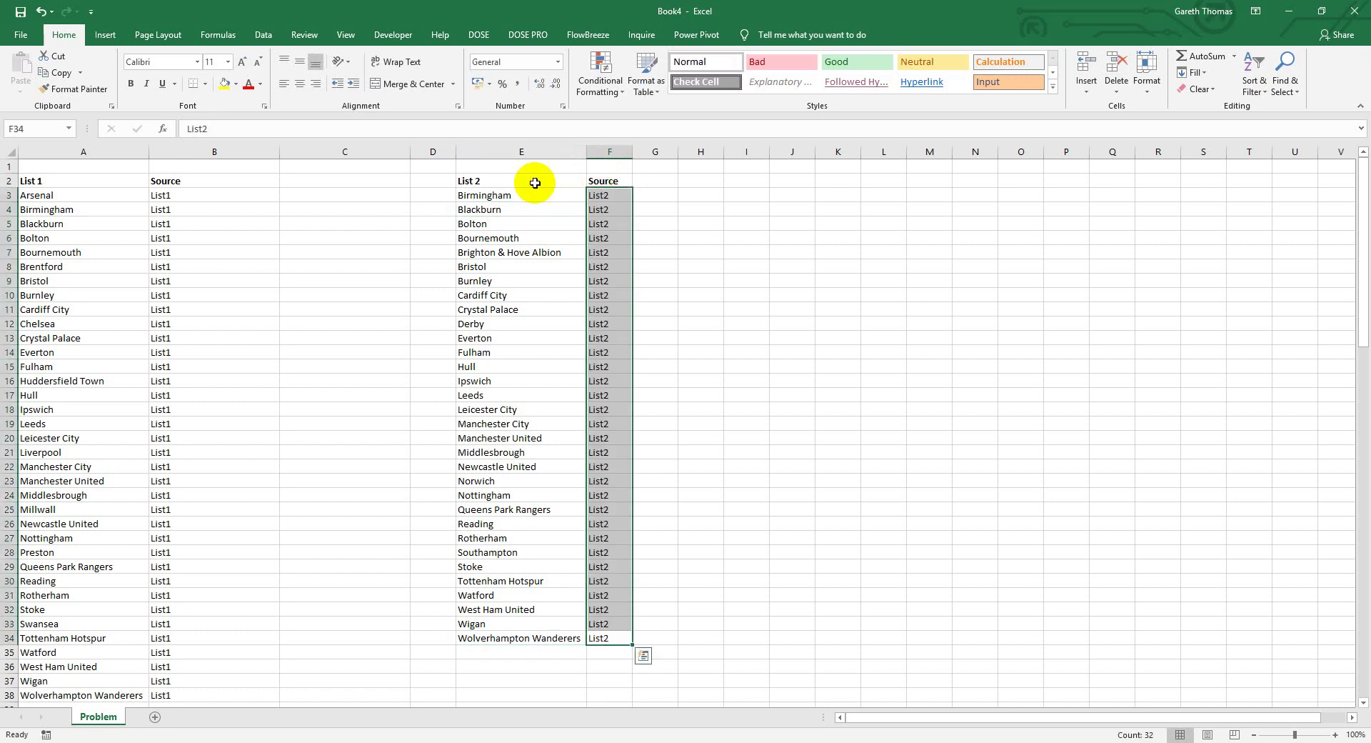
Copy List 2 teams and tags from E3:F34 and paste them at A39 below List 1
click(503, 195)
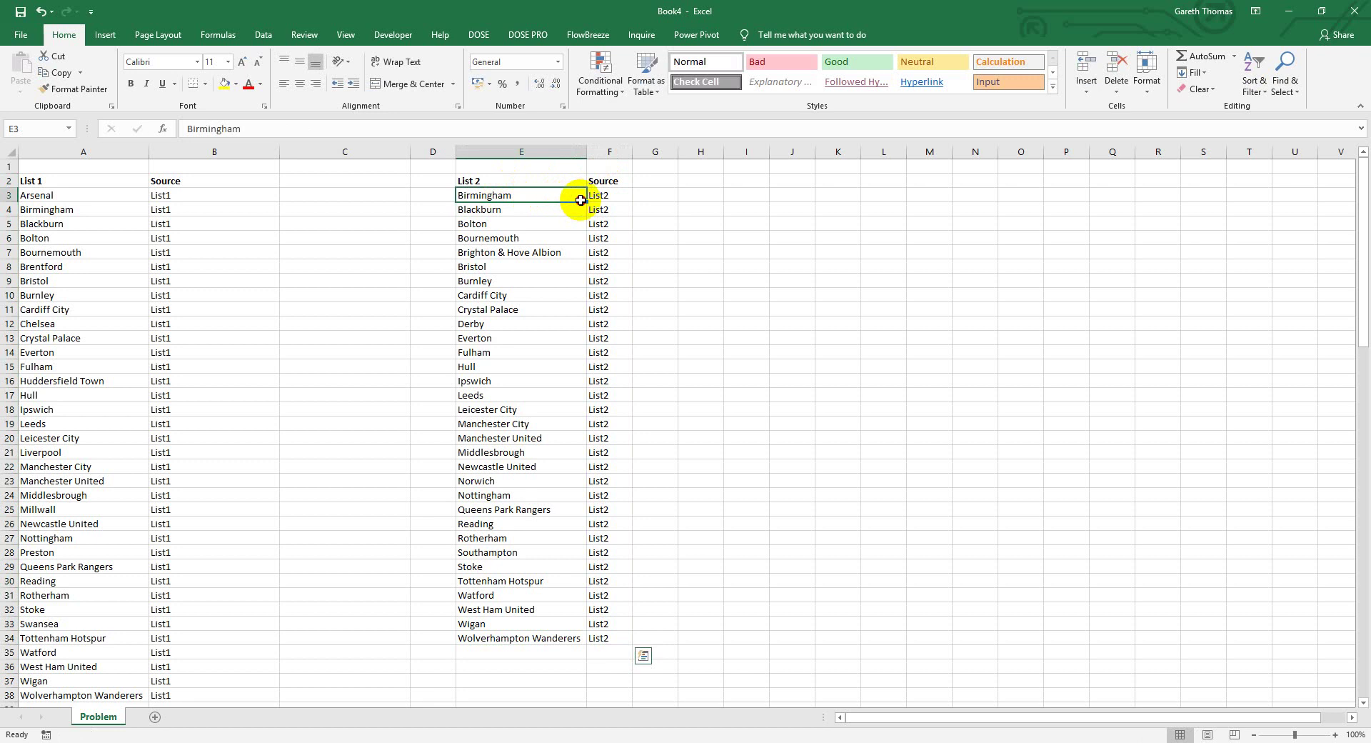
drag(581, 194, 591, 200)
key(End)
key(shift+Down)
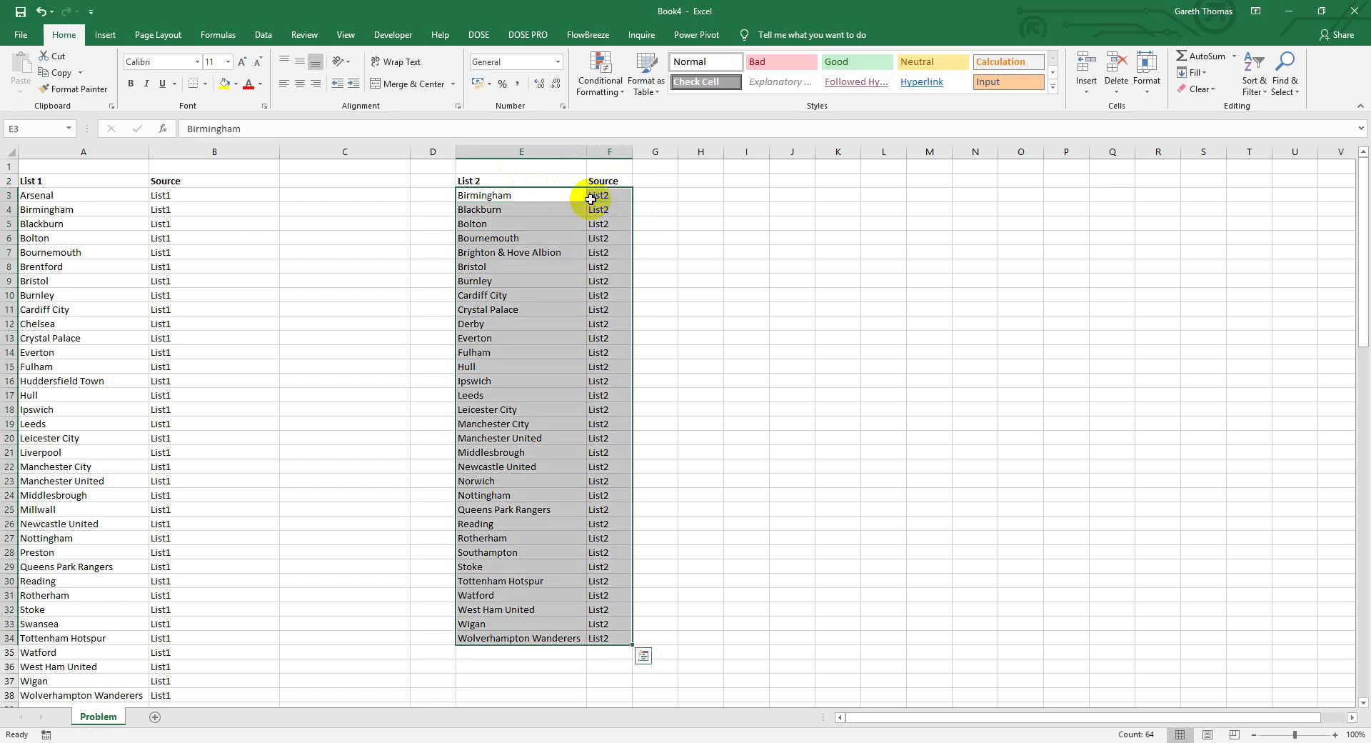
key(ctrl+c)
key(Left)
key(Home)
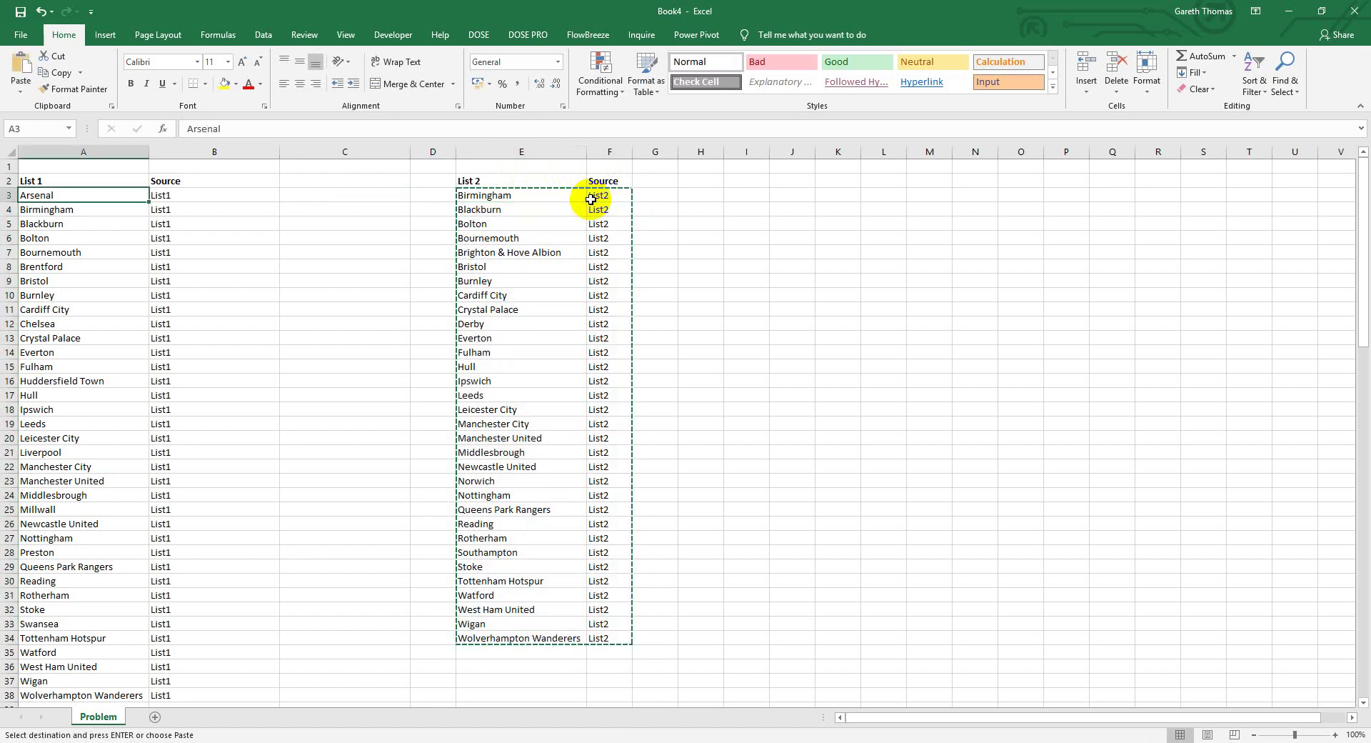
key(ctrl+Down)
key(Down)
key(Return)
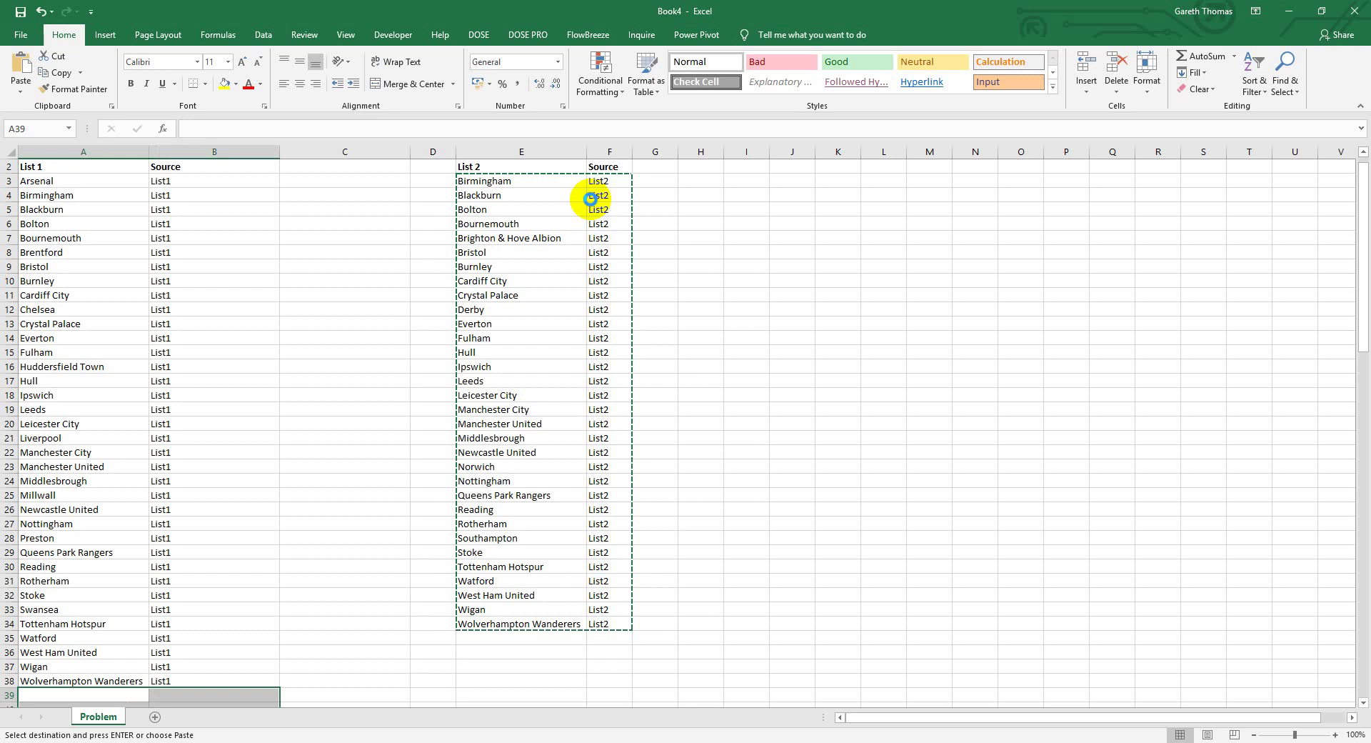
Check the pasted rows down to row 70, then return to the List 1 heading in A2
key(Down)
key(Down)
key(End)
key(Down)
key(Up)
key(End)
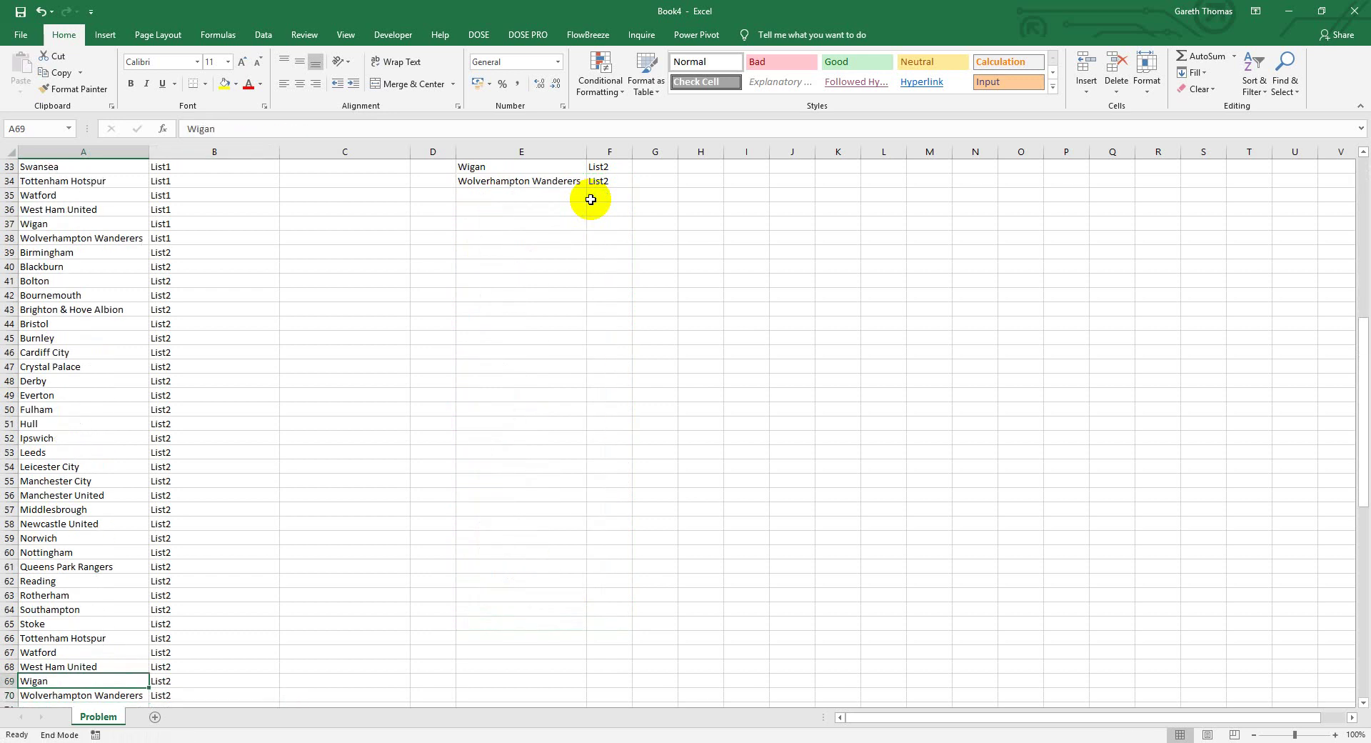
key(Up)
key(Up)
key(Down)
key(Down)
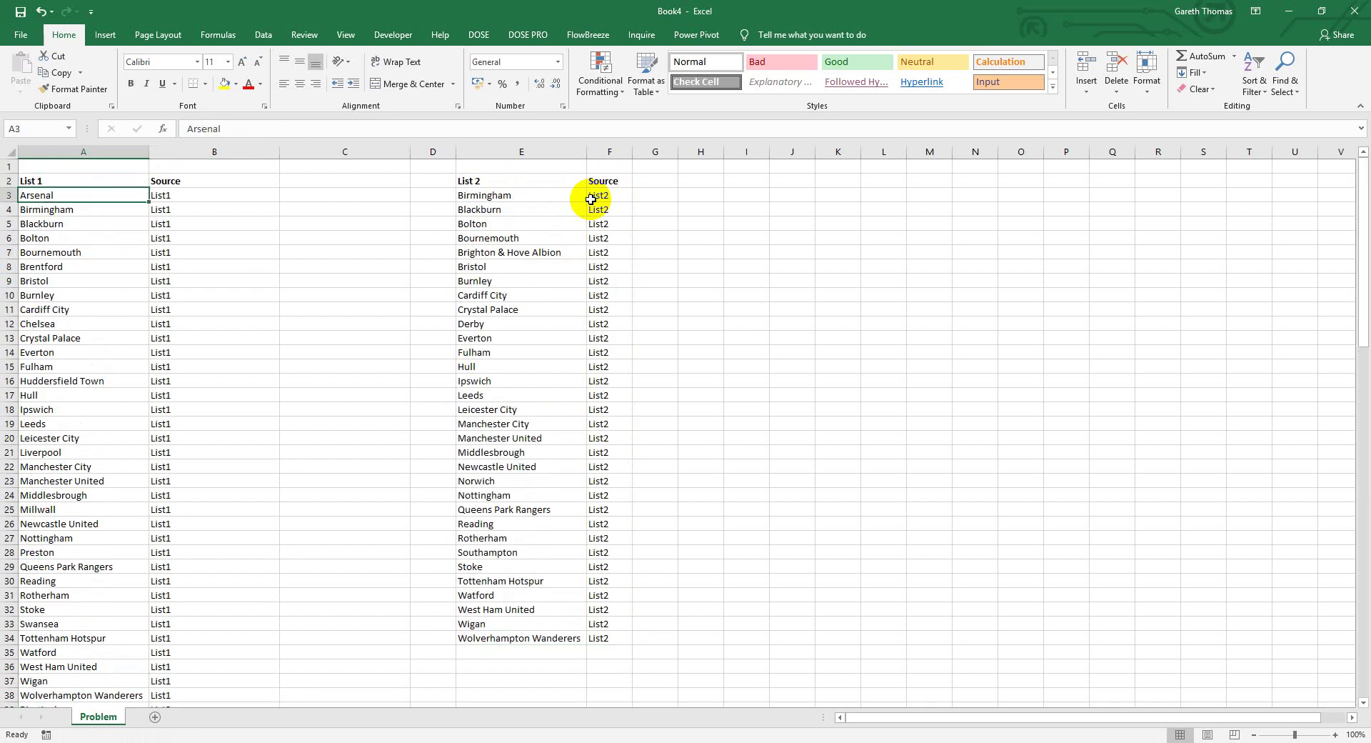
key(Up)
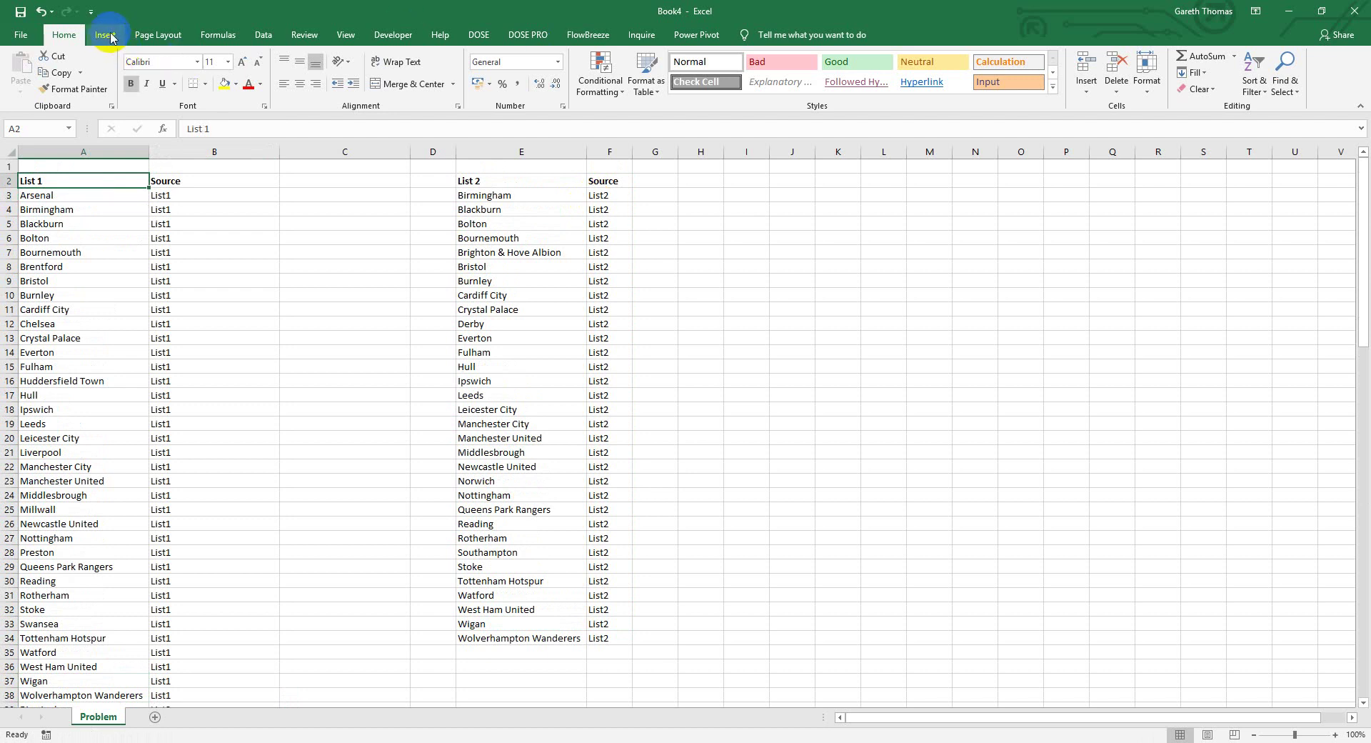
Insert a PivotTable from range A2:B70 on the existing worksheet at J3
click(84, 210)
click(55, 179)
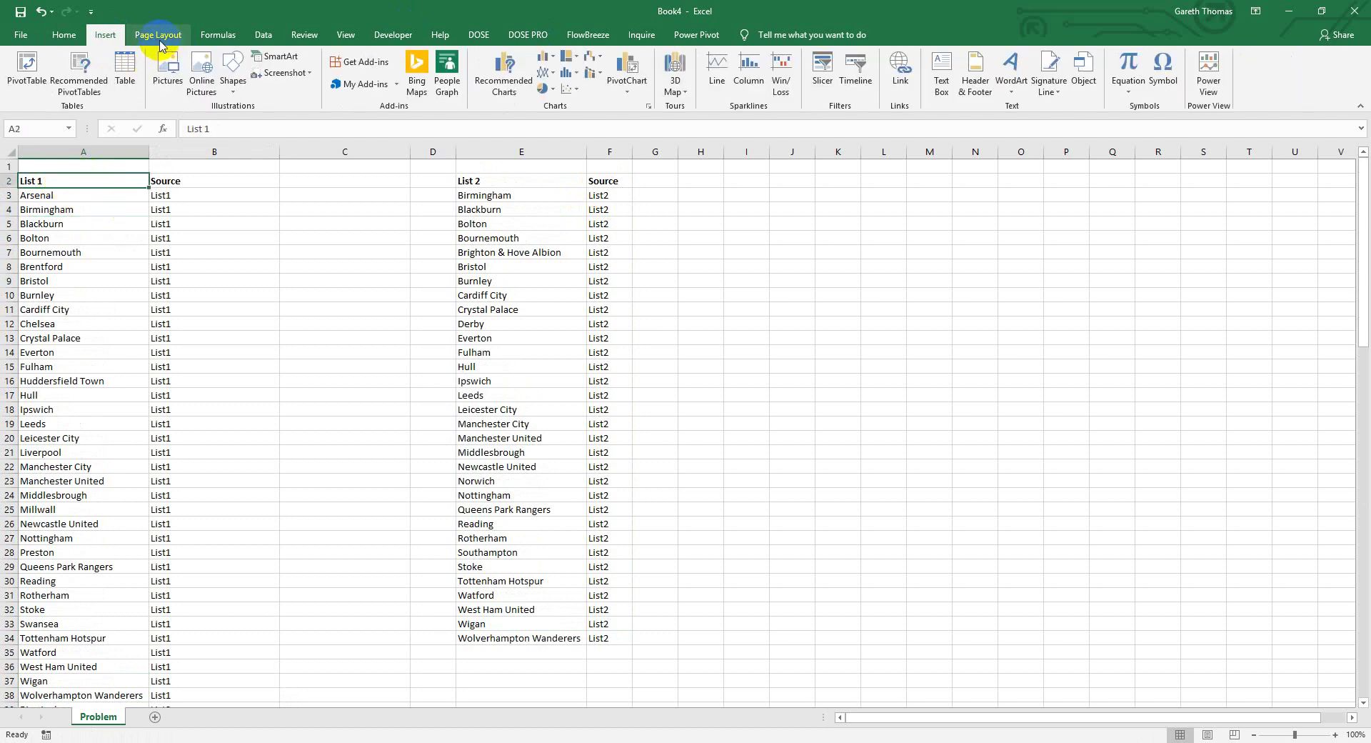
click(27, 71)
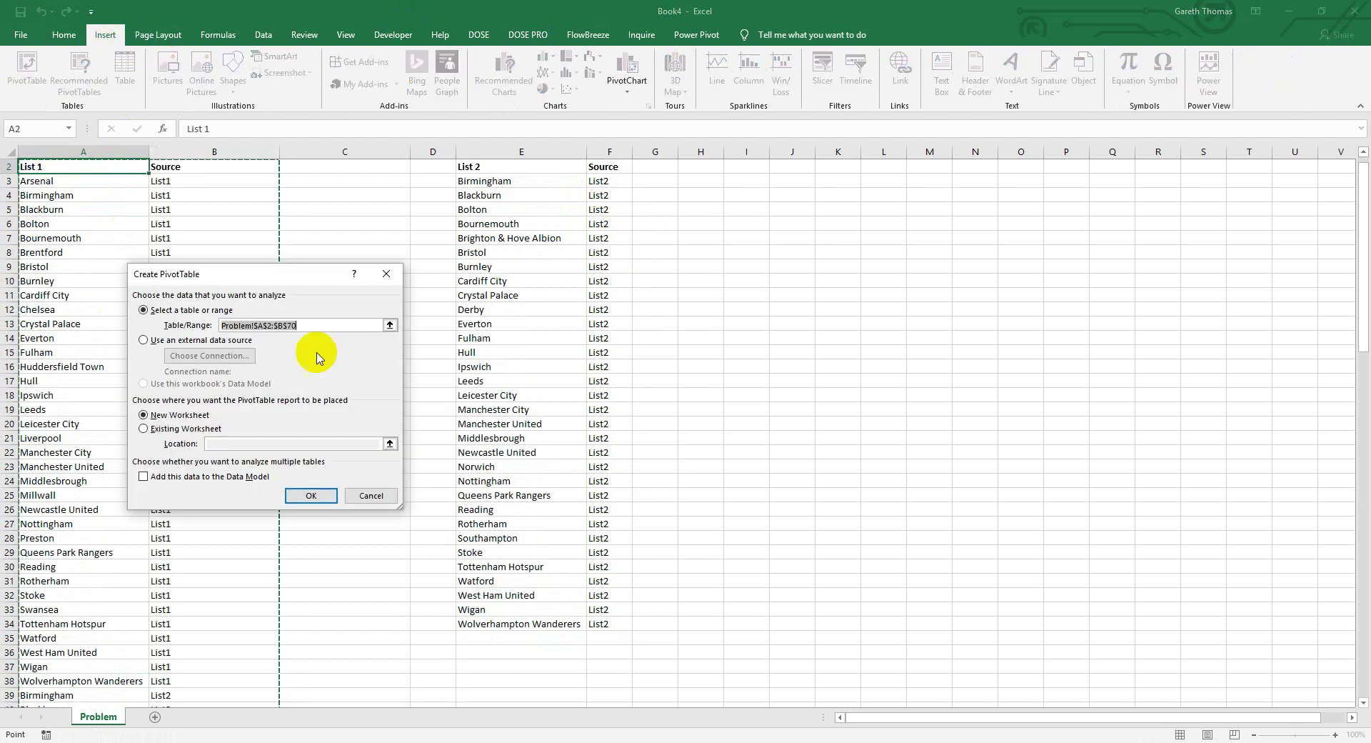
click(143, 429)
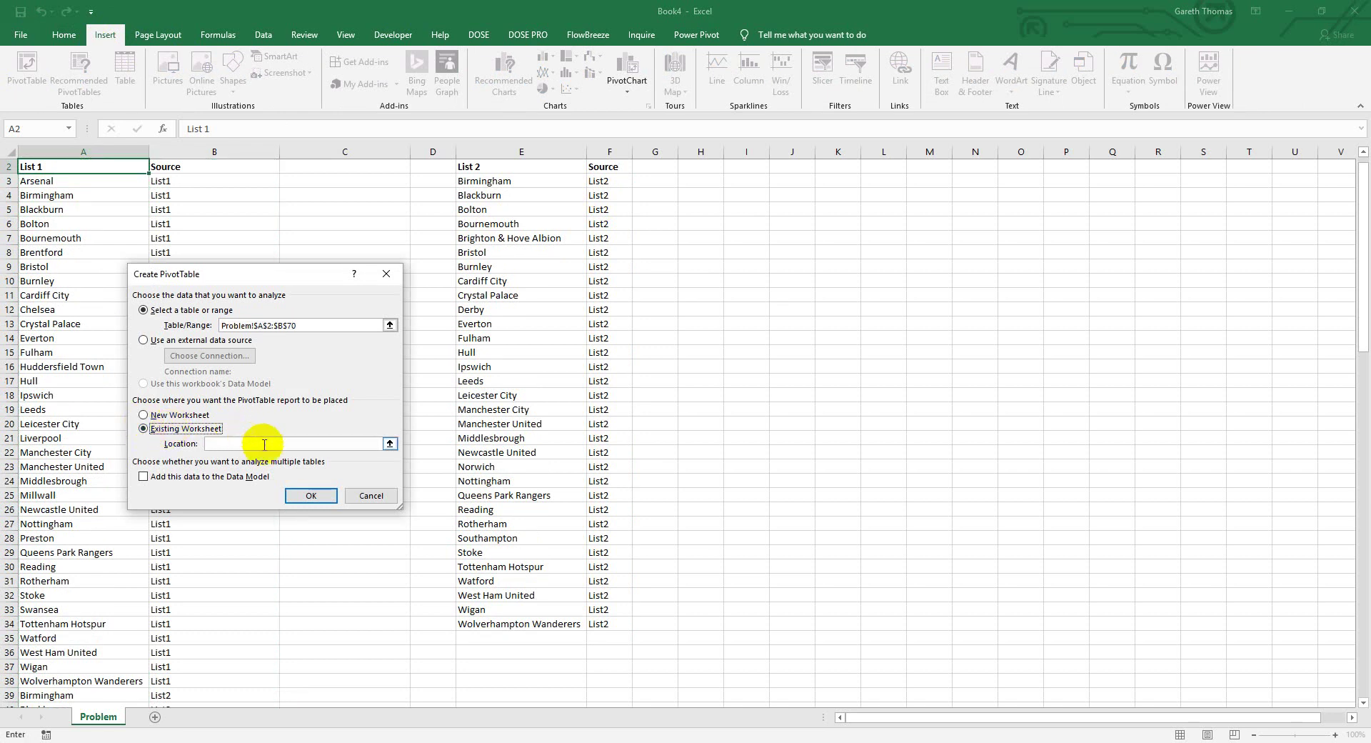
click(390, 443)
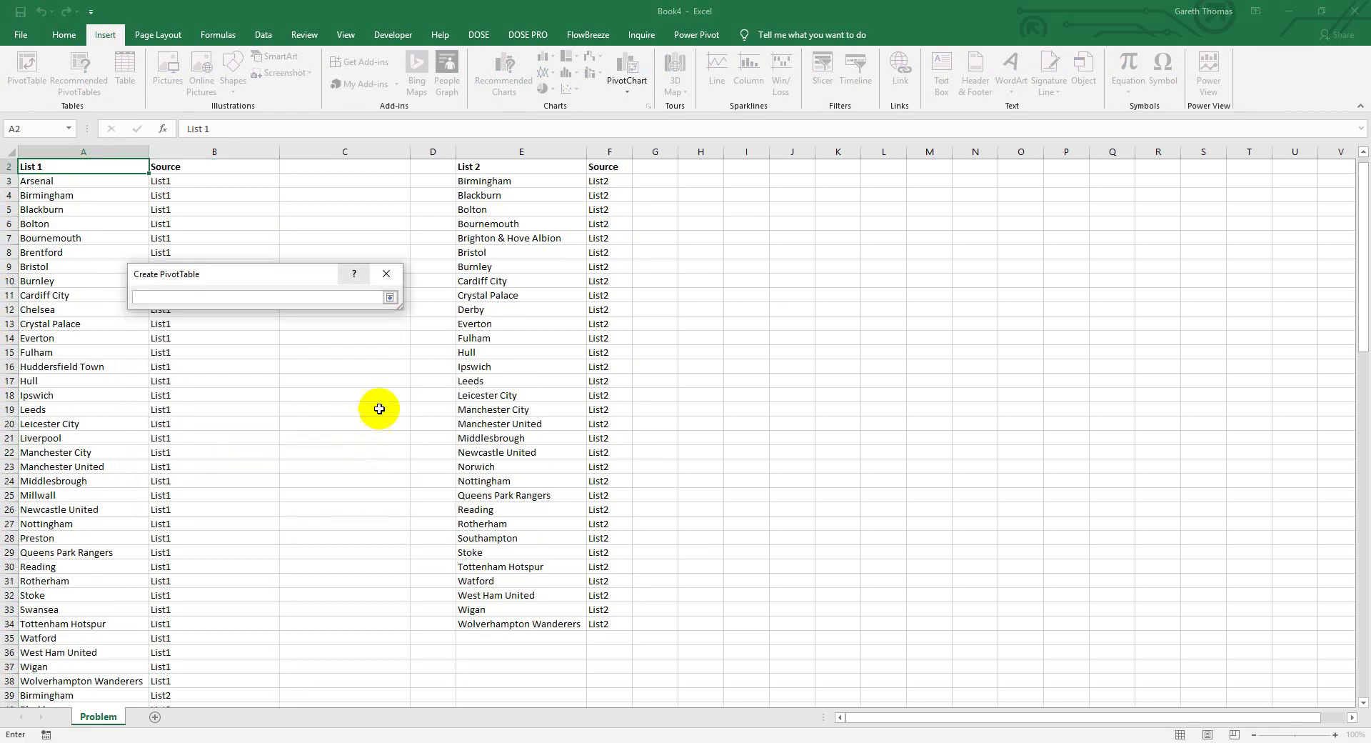
click(793, 186)
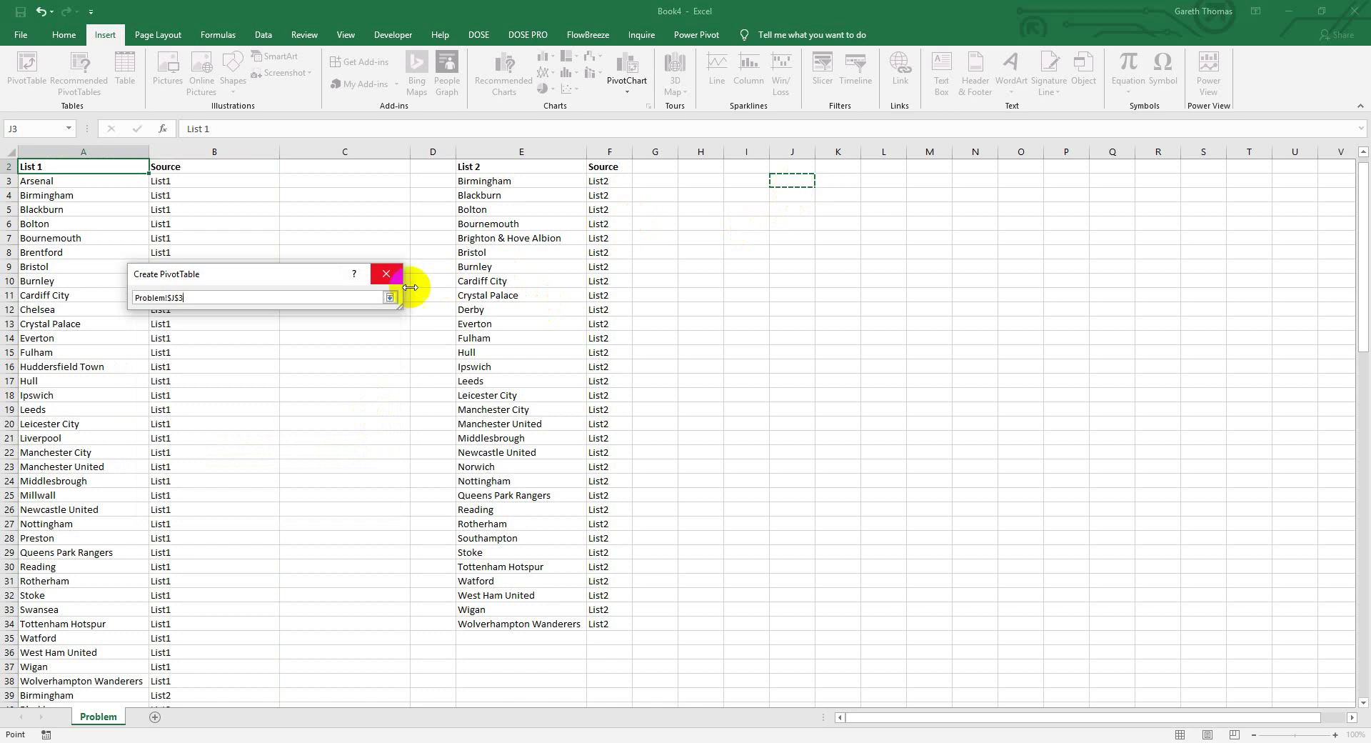
click(390, 298)
click(296, 500)
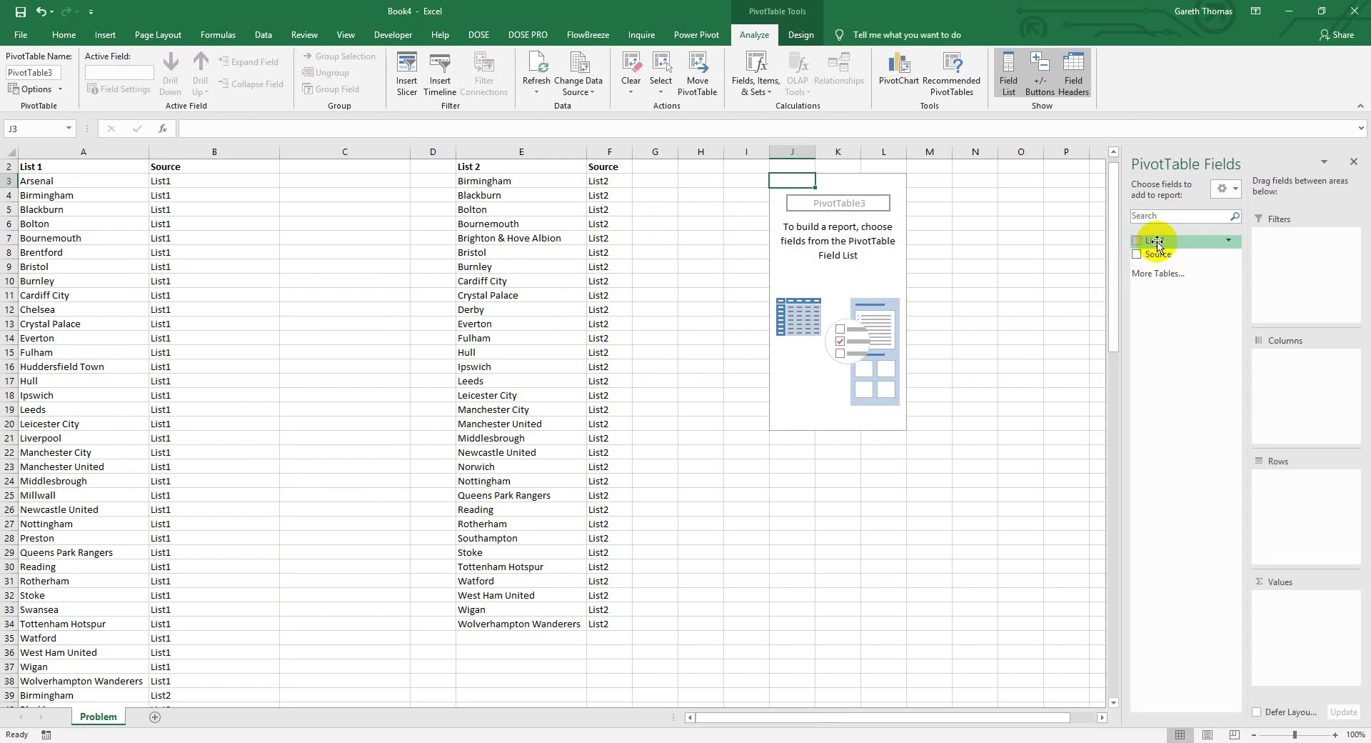
Place List 1 in Rows and Values and Source in Columns, then close the field pane
drag(1157, 244, 1298, 320)
drag(1296, 499, 1291, 511)
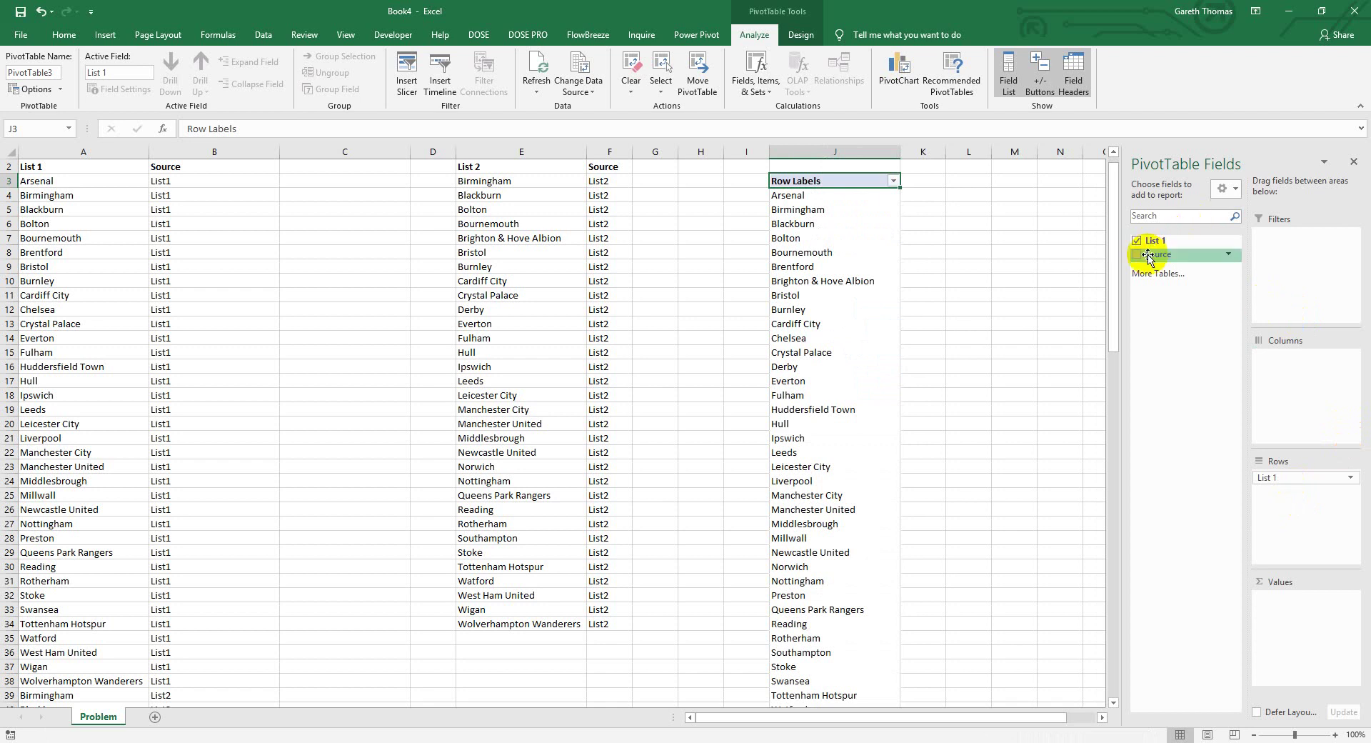
drag(1148, 257, 1282, 371)
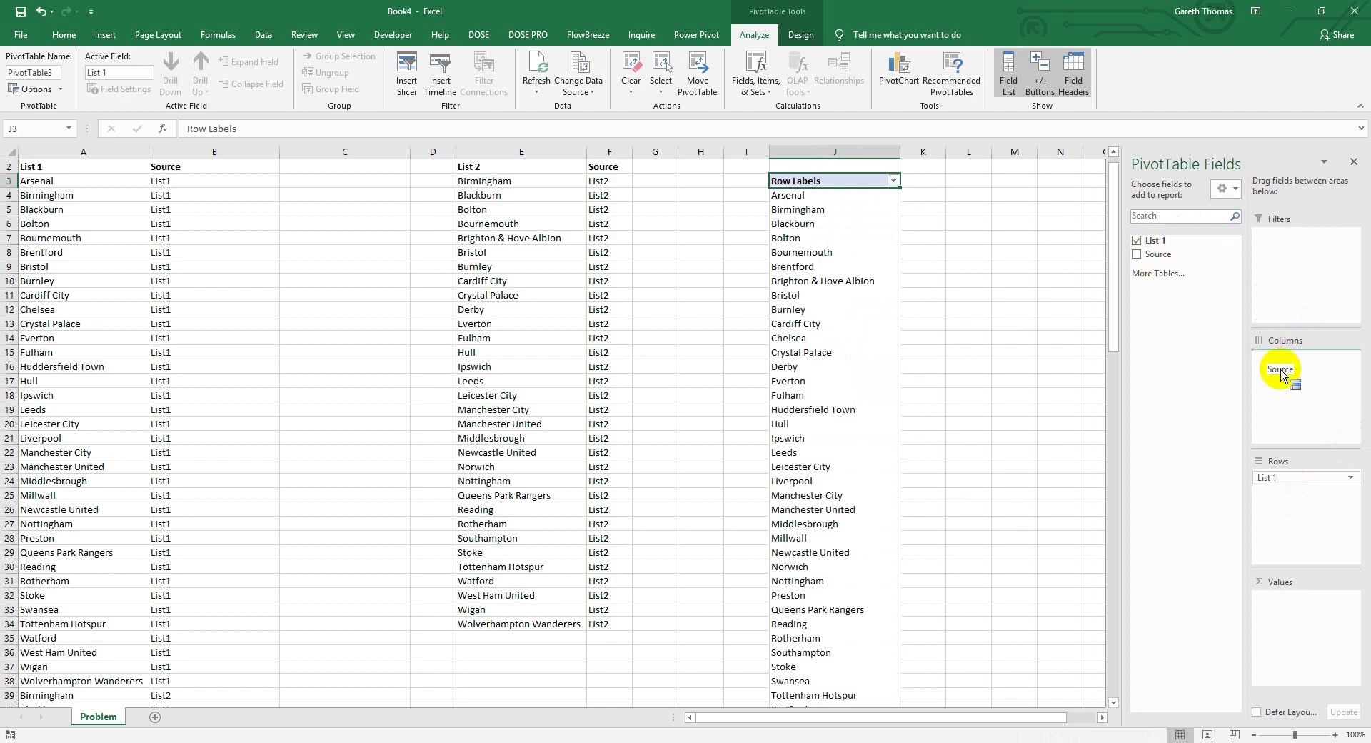
drag(1282, 372, 1282, 370)
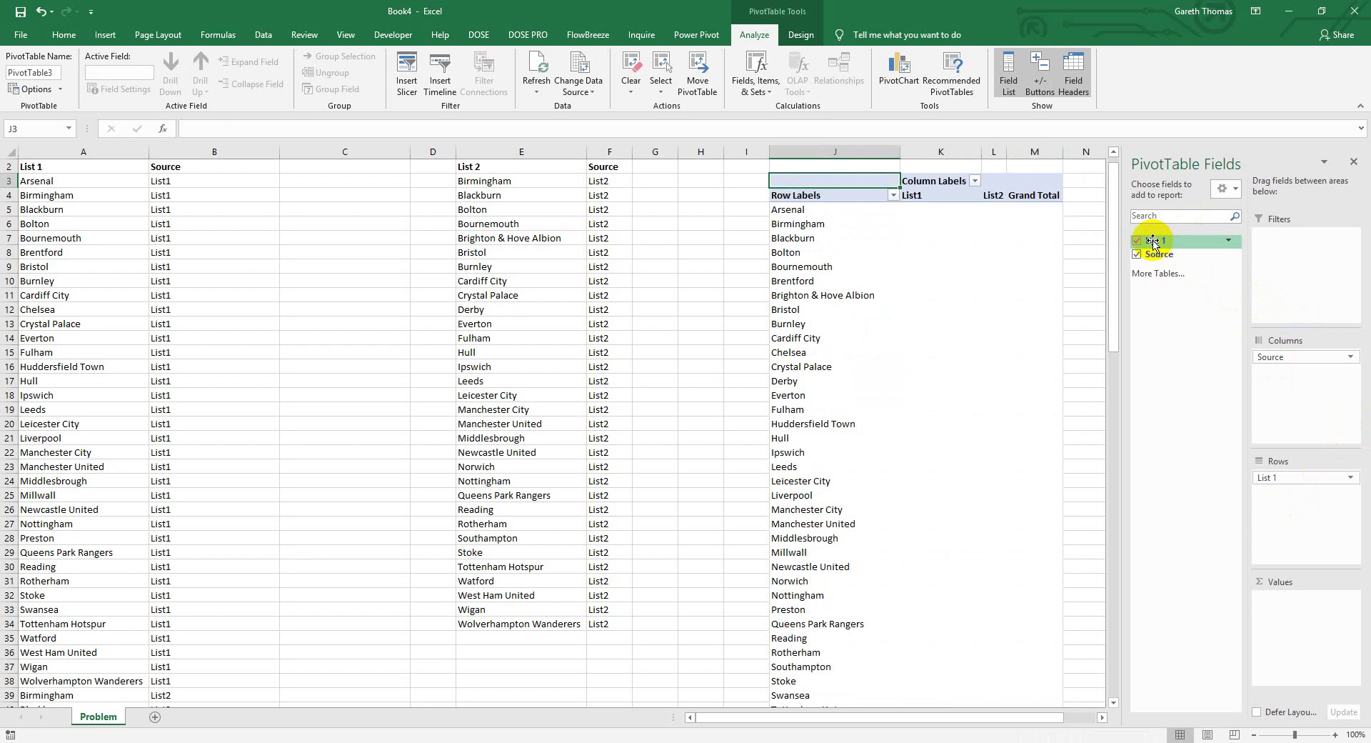
drag(1153, 241, 1307, 622)
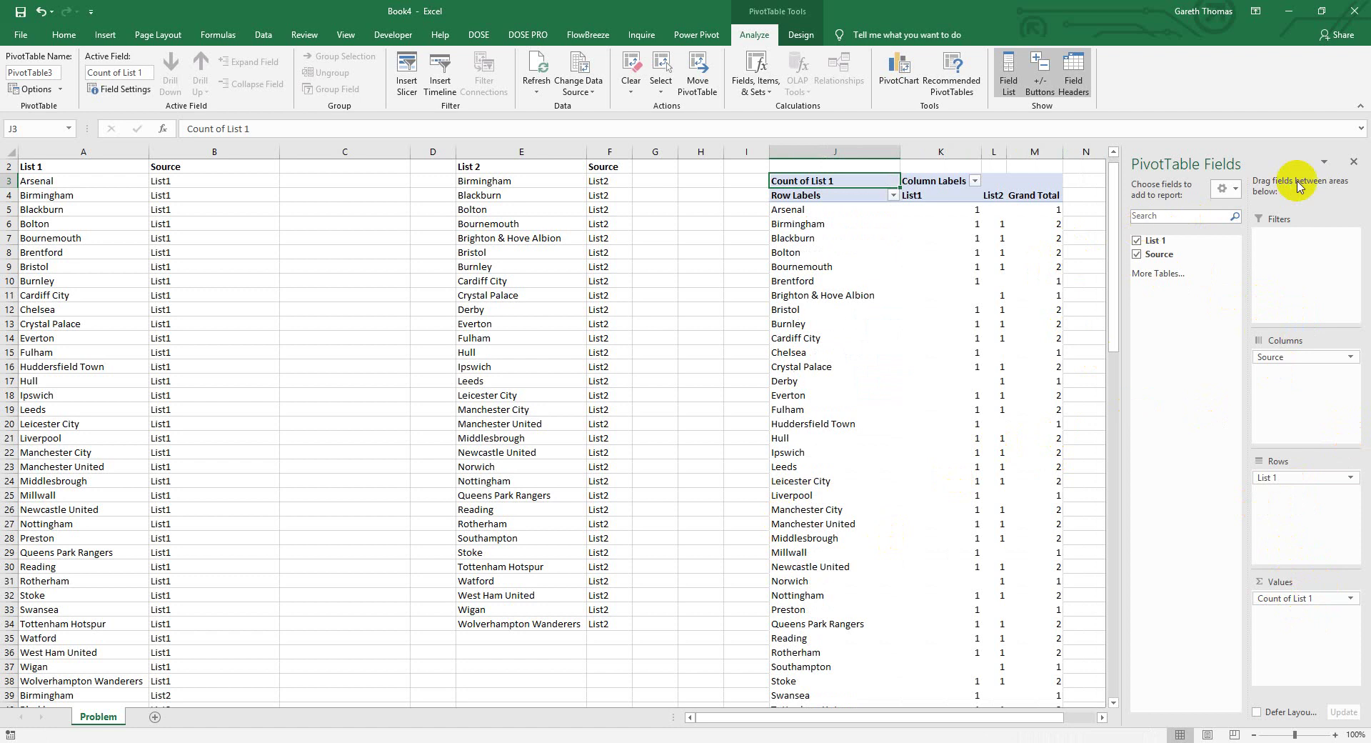
click(1085, 224)
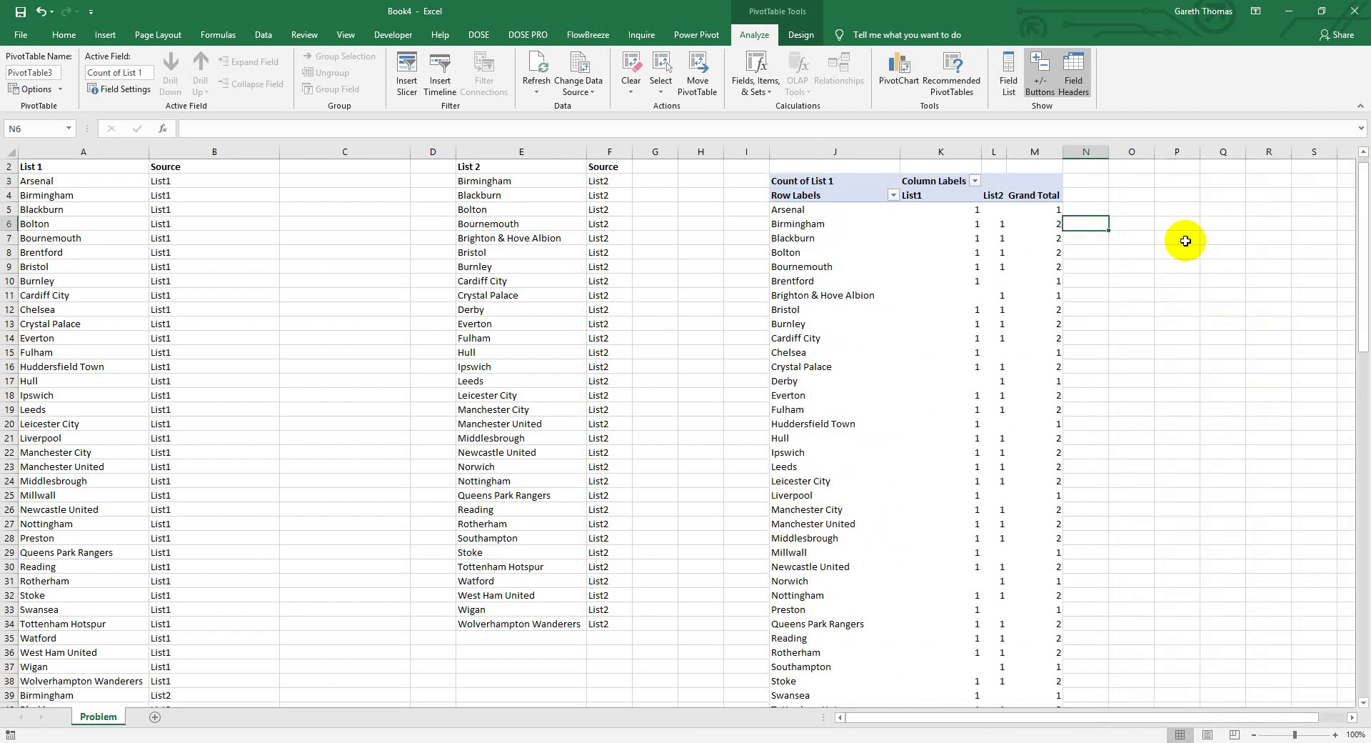
drag(814, 195, 1041, 198)
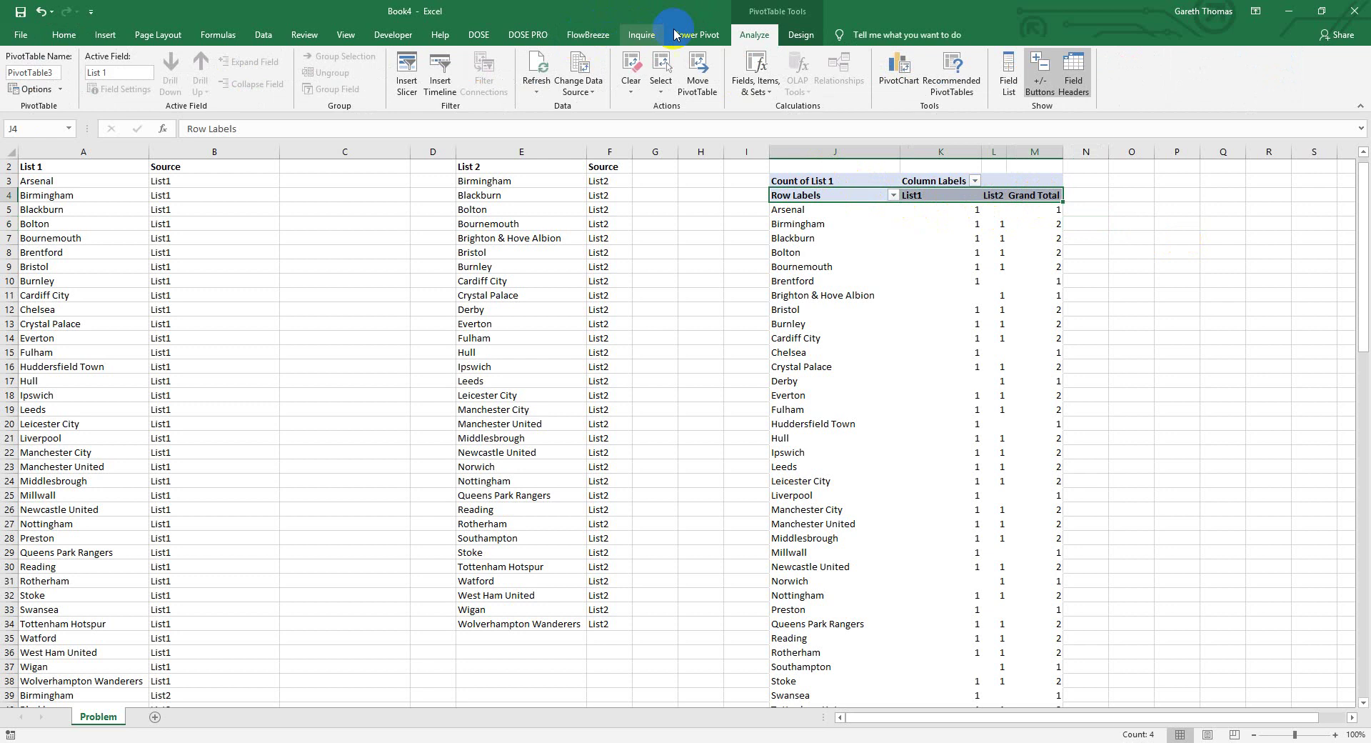
Set the PivotTable's Report Layout to Show in Tabular Form
click(800, 36)
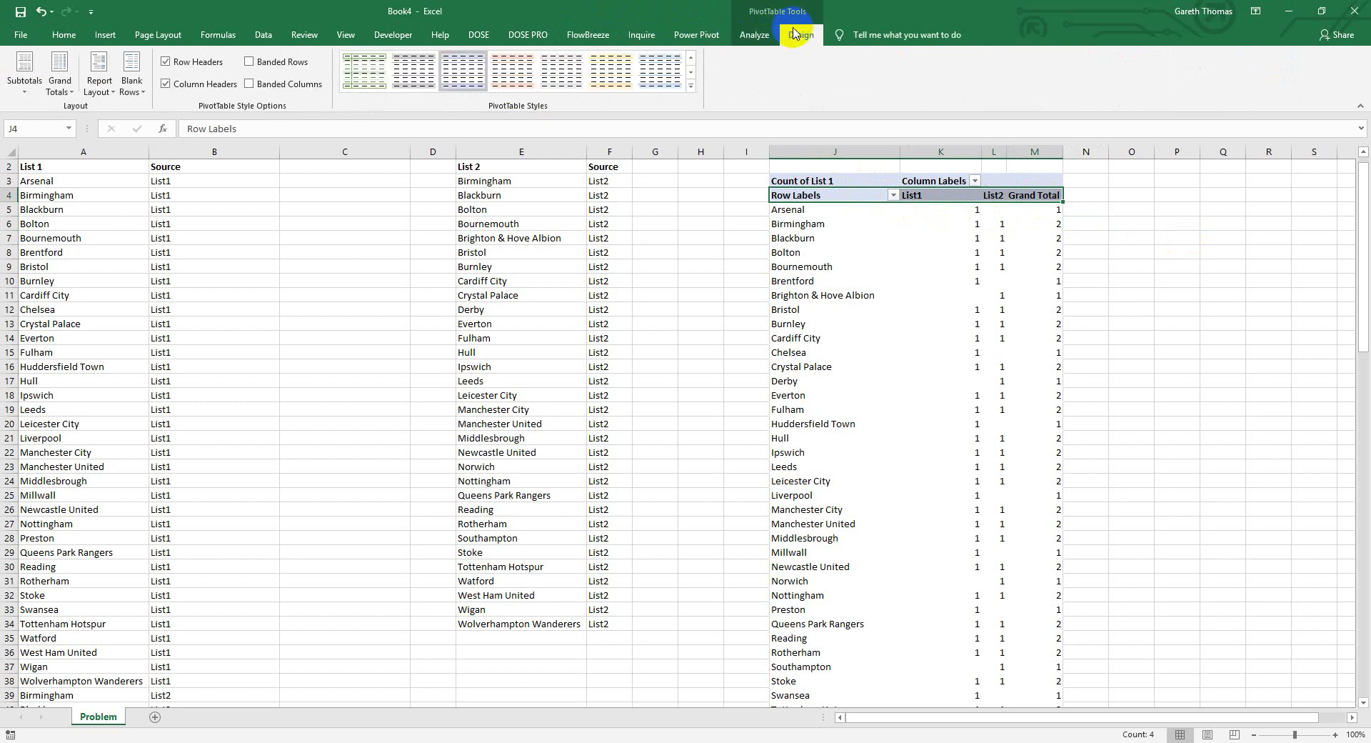
click(106, 85)
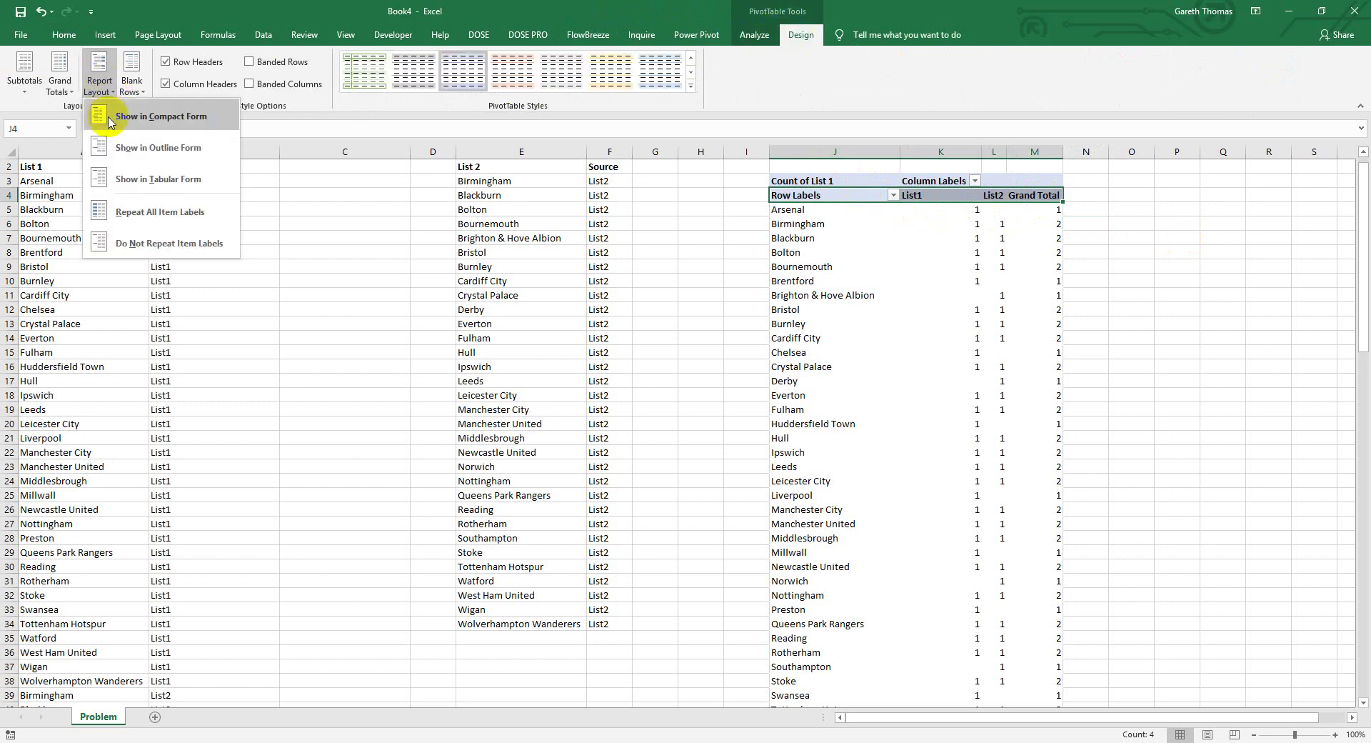
click(129, 177)
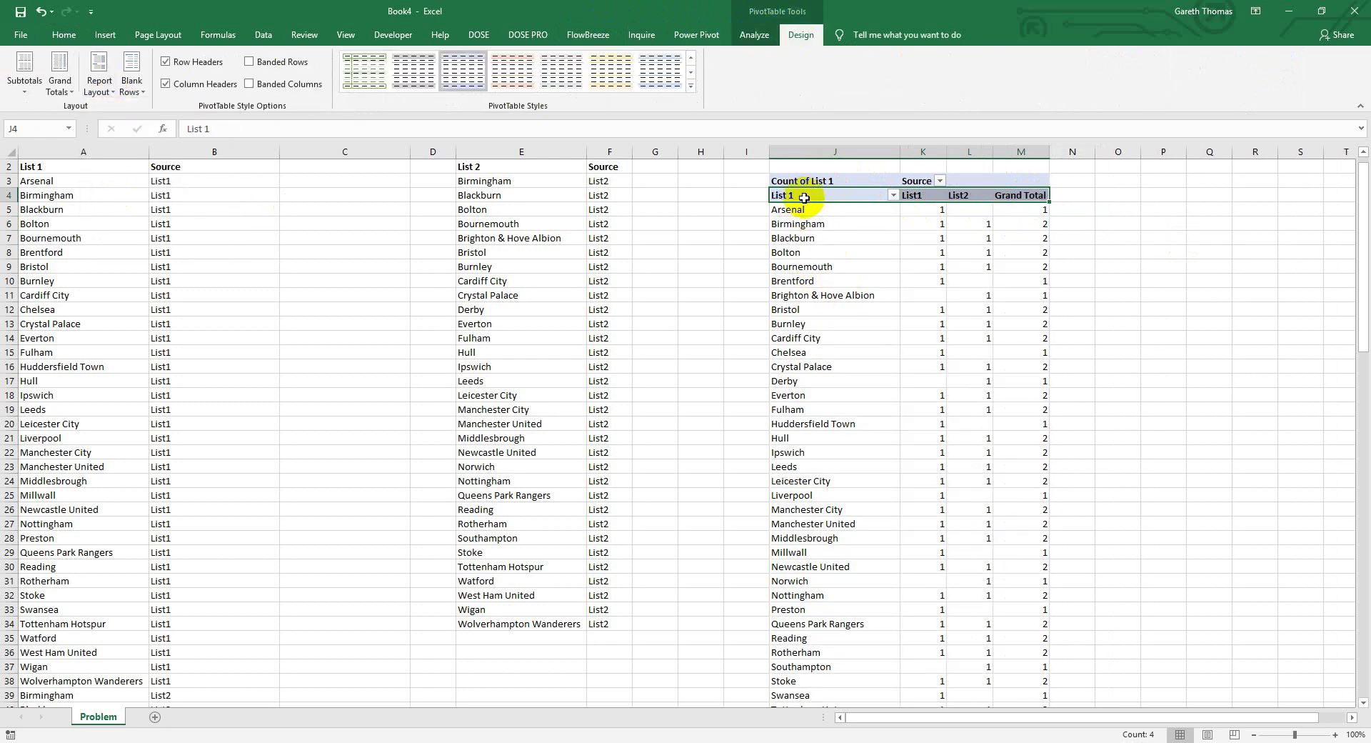
drag(803, 196, 1030, 206)
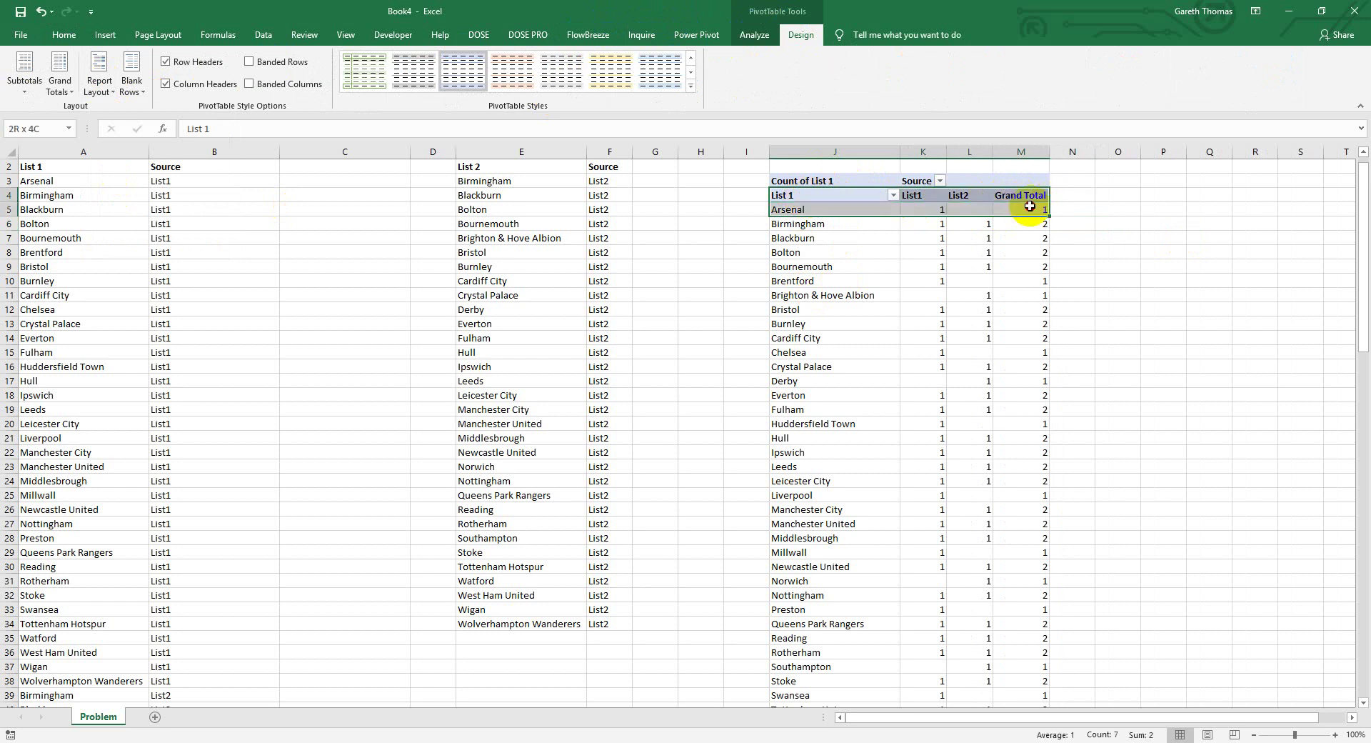
Copy the whole PivotTable and paste it as values only at O4
key(ctrl+shift+Down)
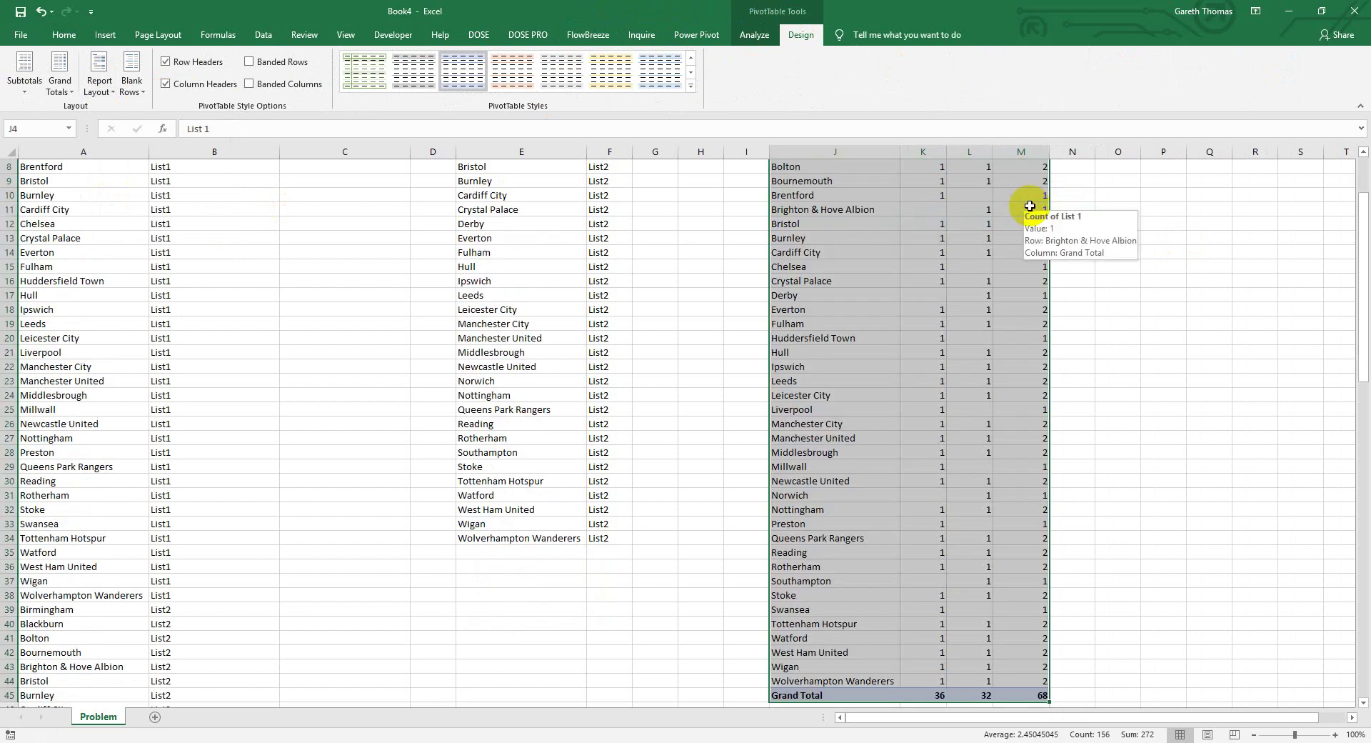
key(ctrl+c)
key(Right)
key(Right)
key(Right)
key(Right)
key(Right)
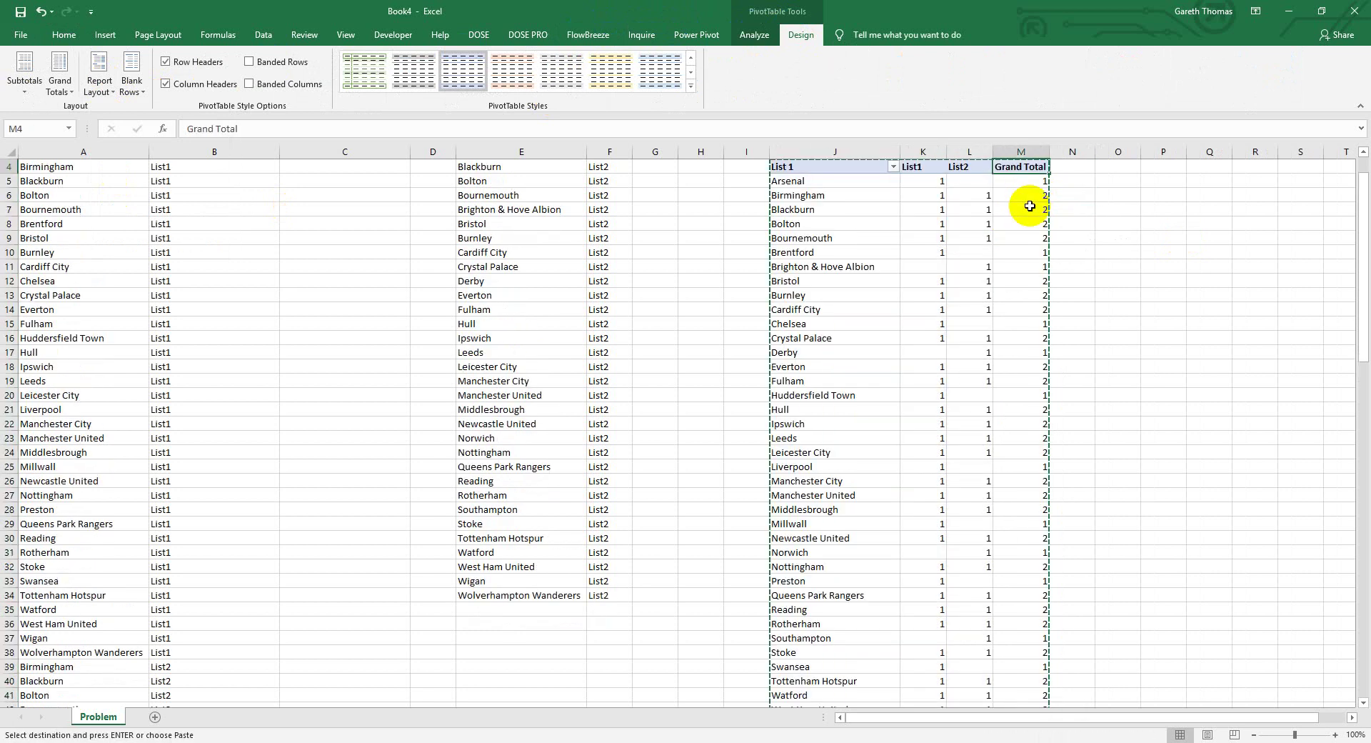
right_click(1117, 169)
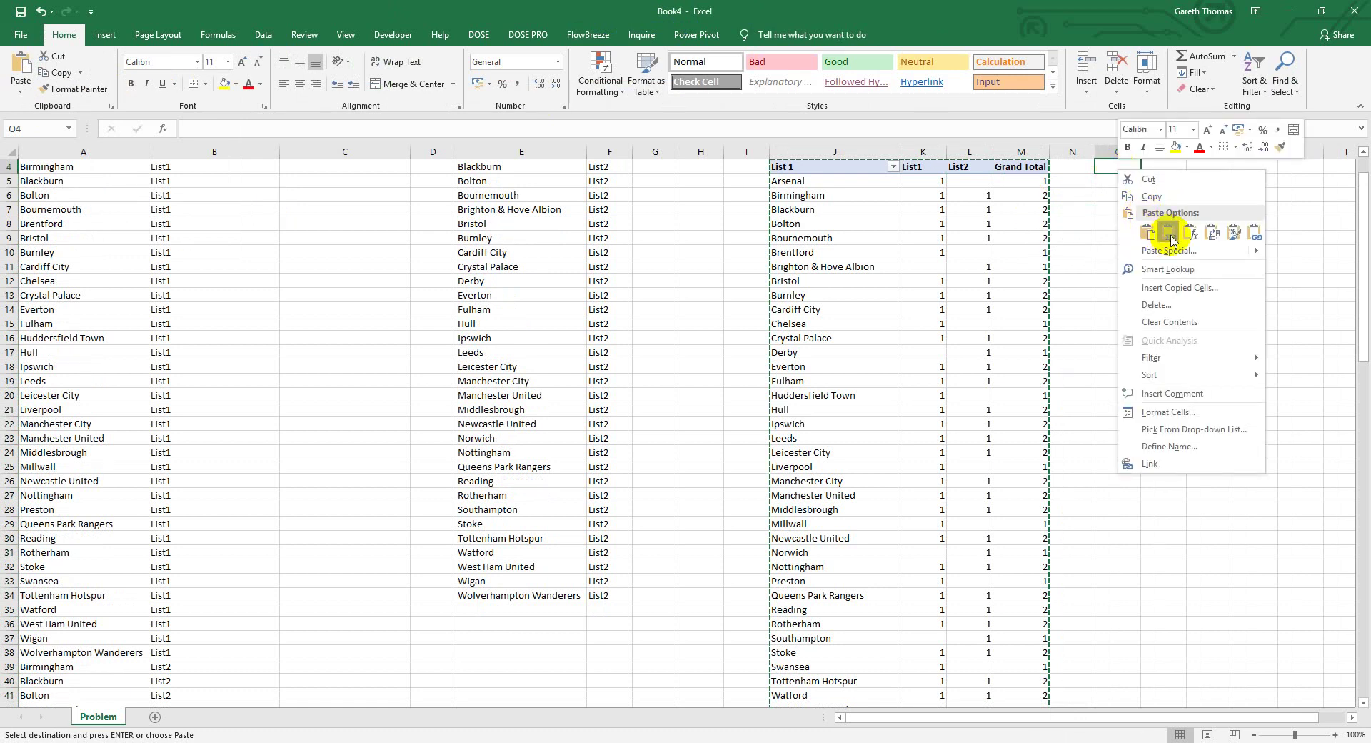
click(1170, 236)
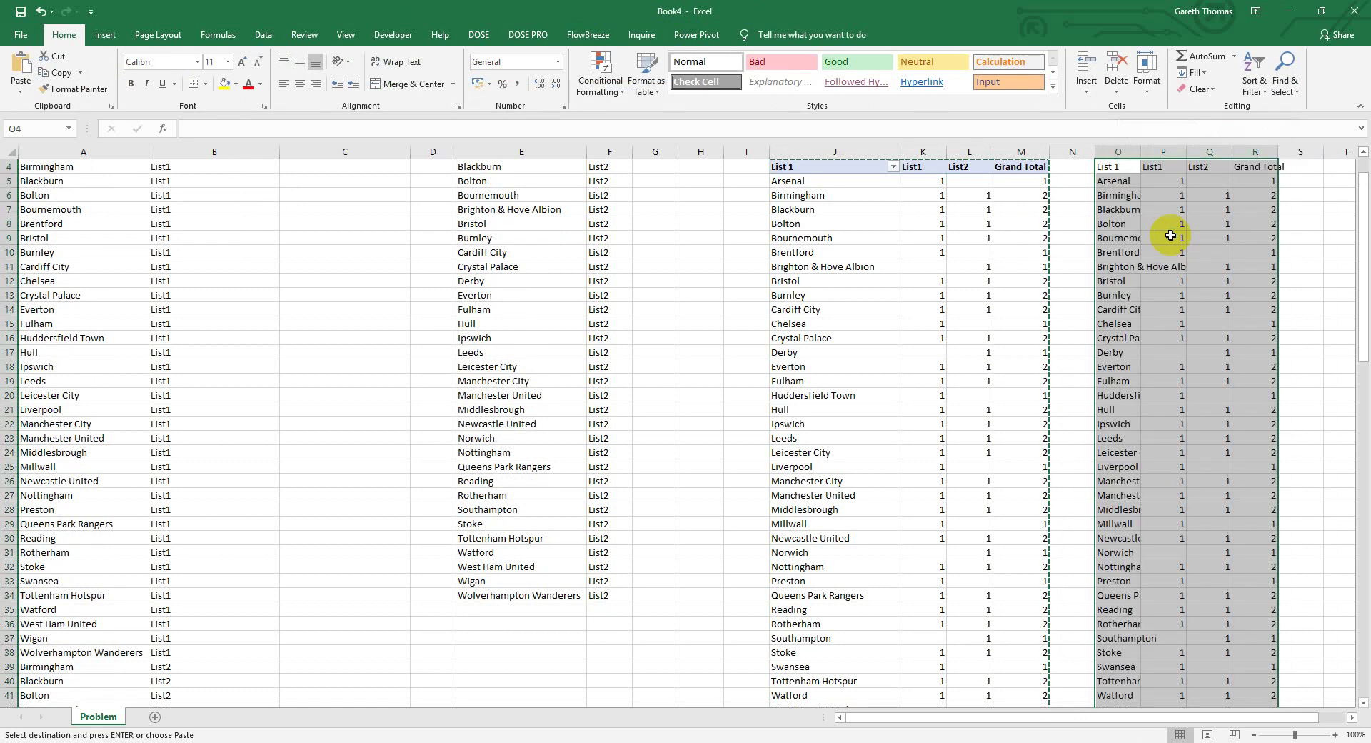
AutoFit columns O through R to the pasted contents
click(1119, 148)
drag(1118, 150, 1278, 147)
double_click(1280, 147)
click(1149, 167)
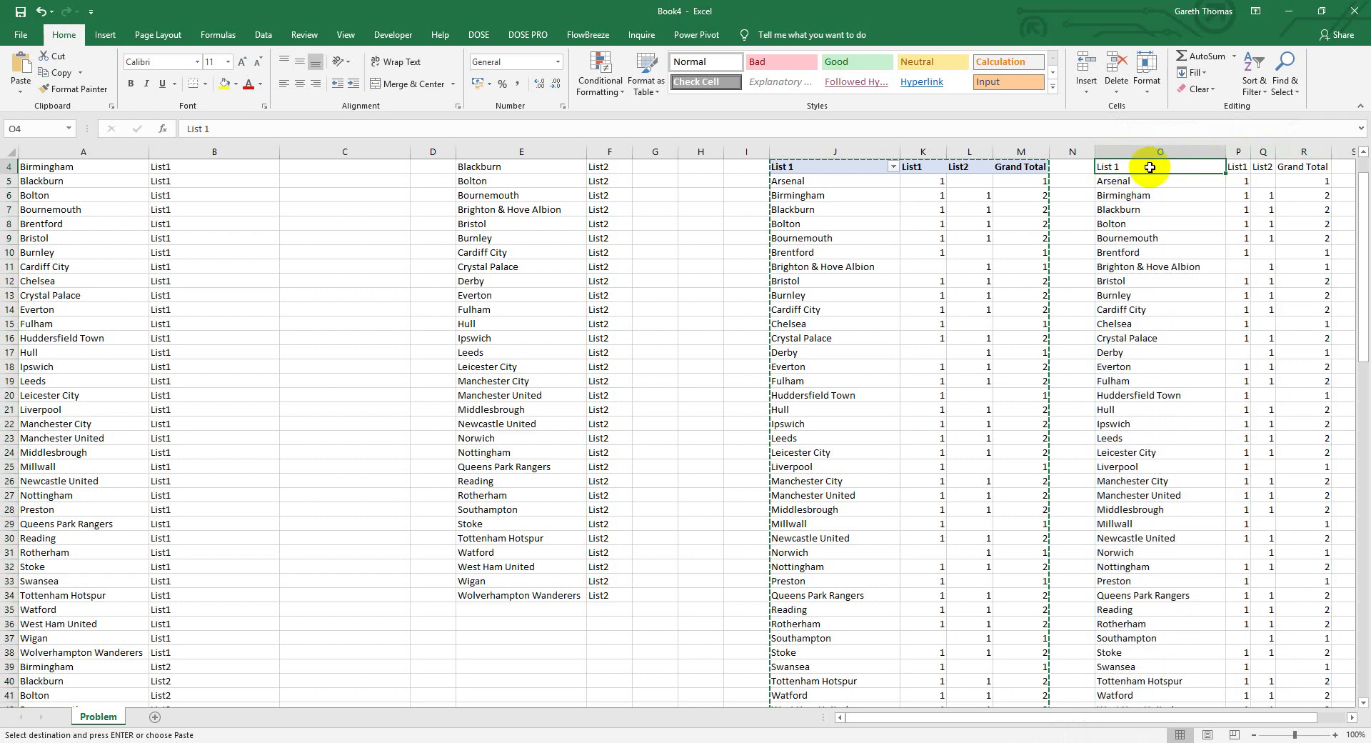
key(Right)
key(Right)
key(Right)
key(Right)
key(Right)
key(Up)
key(Up)
key(Up)
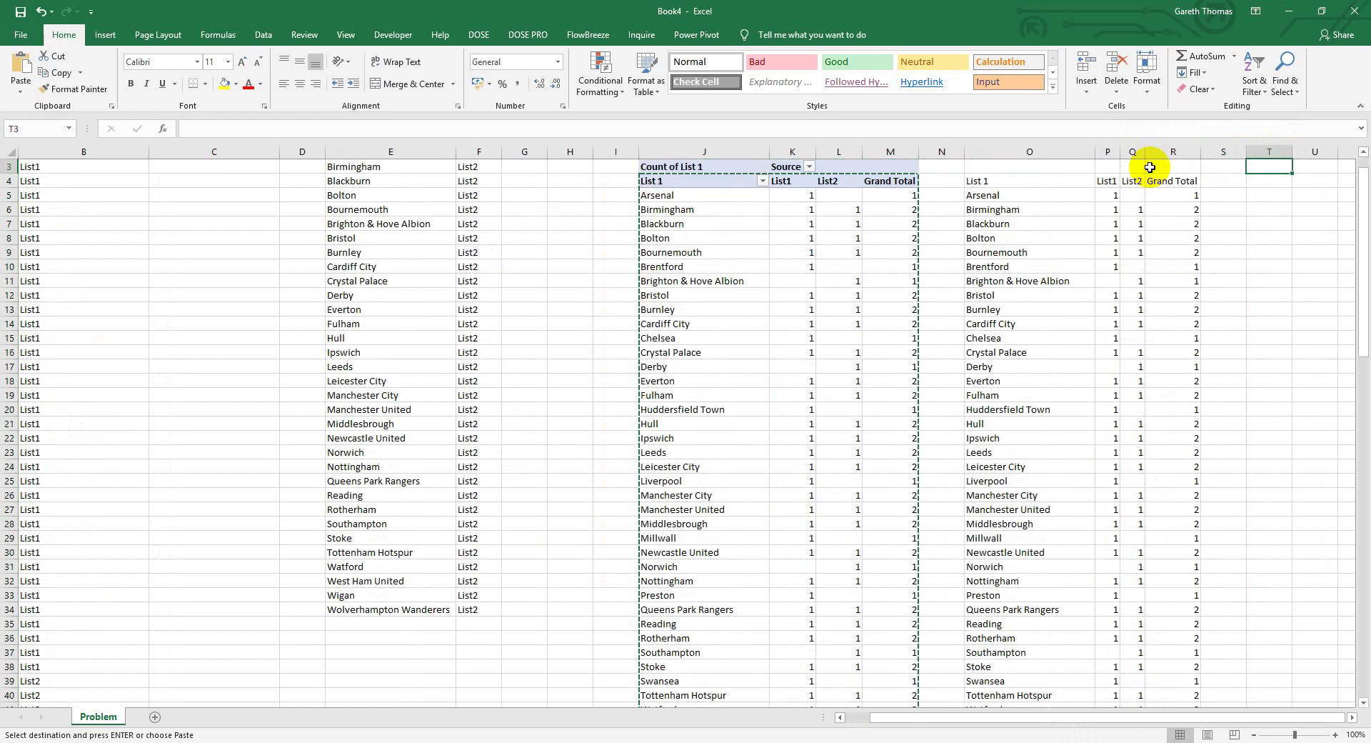
click(1047, 210)
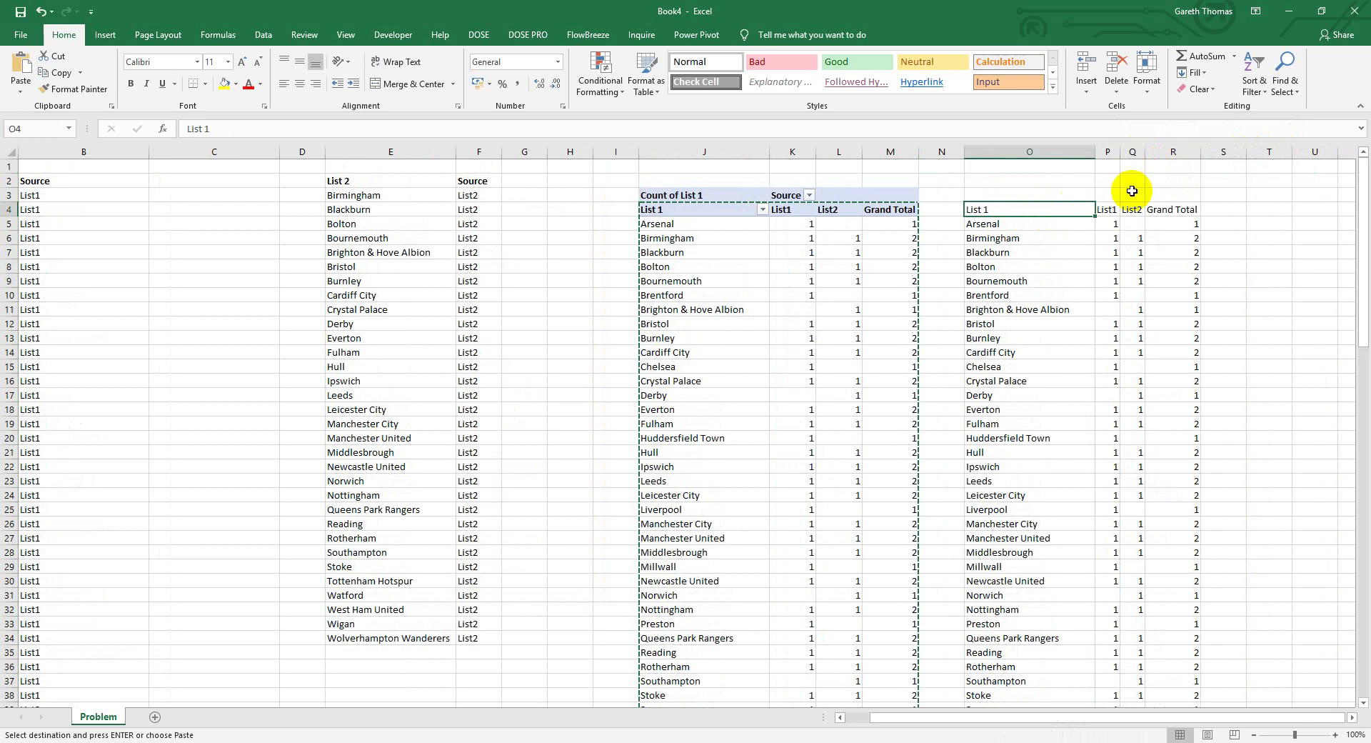
Add filter dropdowns to the pasted table and AutoFit columns P:R to show full headings
click(1254, 82)
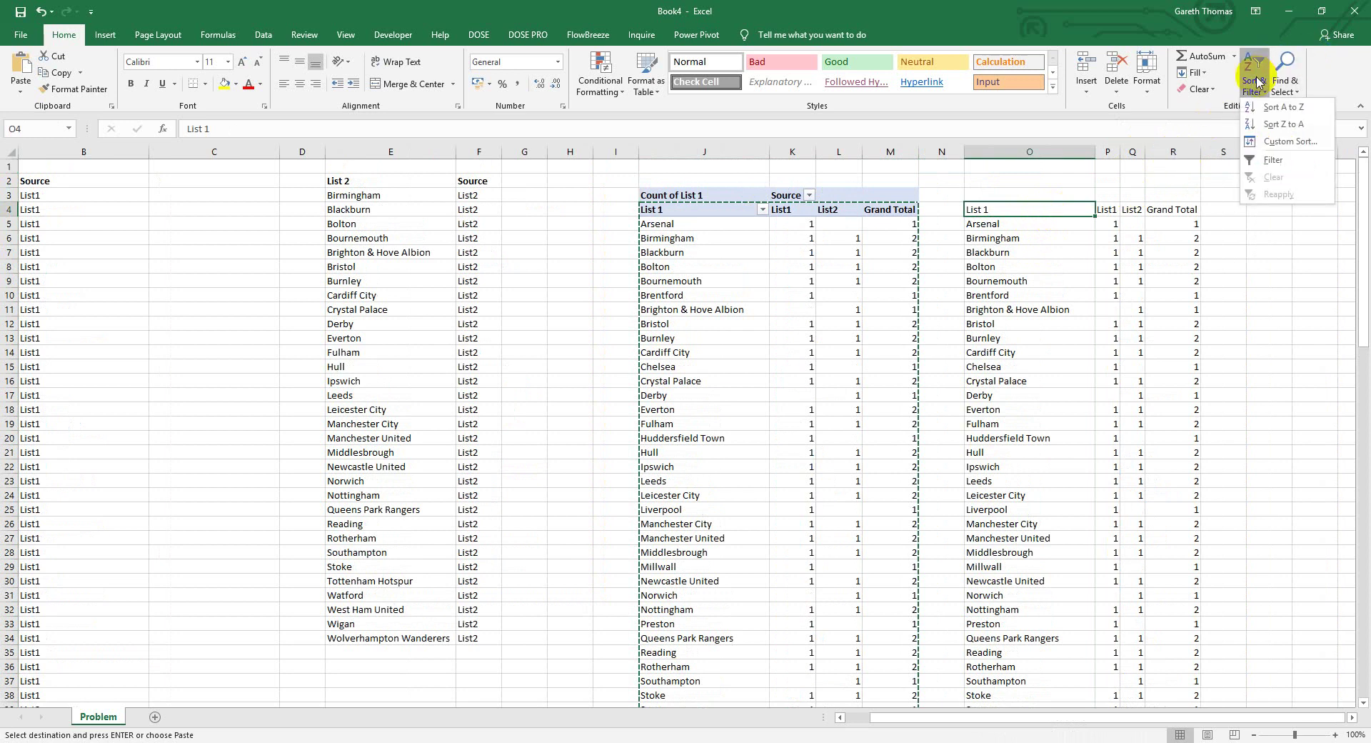
click(1268, 155)
drag(1029, 152, 1200, 150)
double_click(1201, 150)
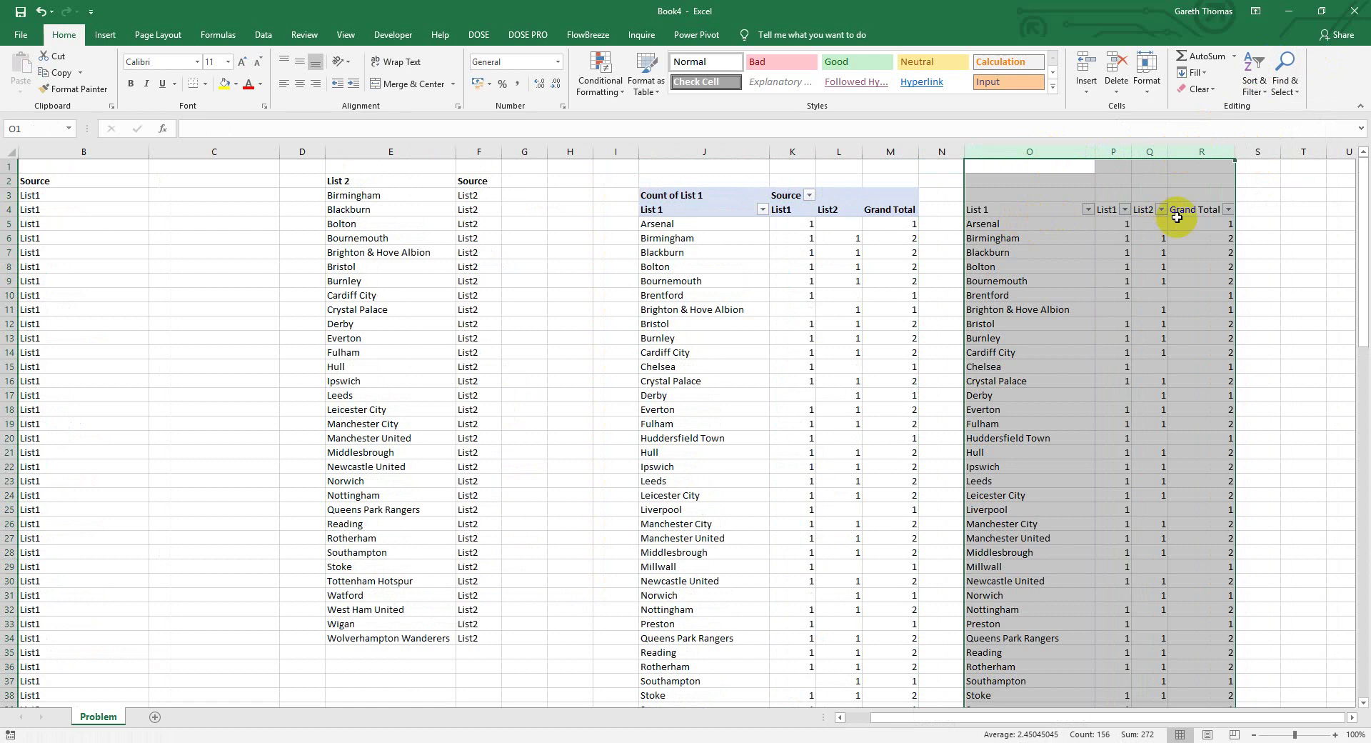
click(1200, 224)
Sort the table by Grand Total from largest to smallest
click(1254, 84)
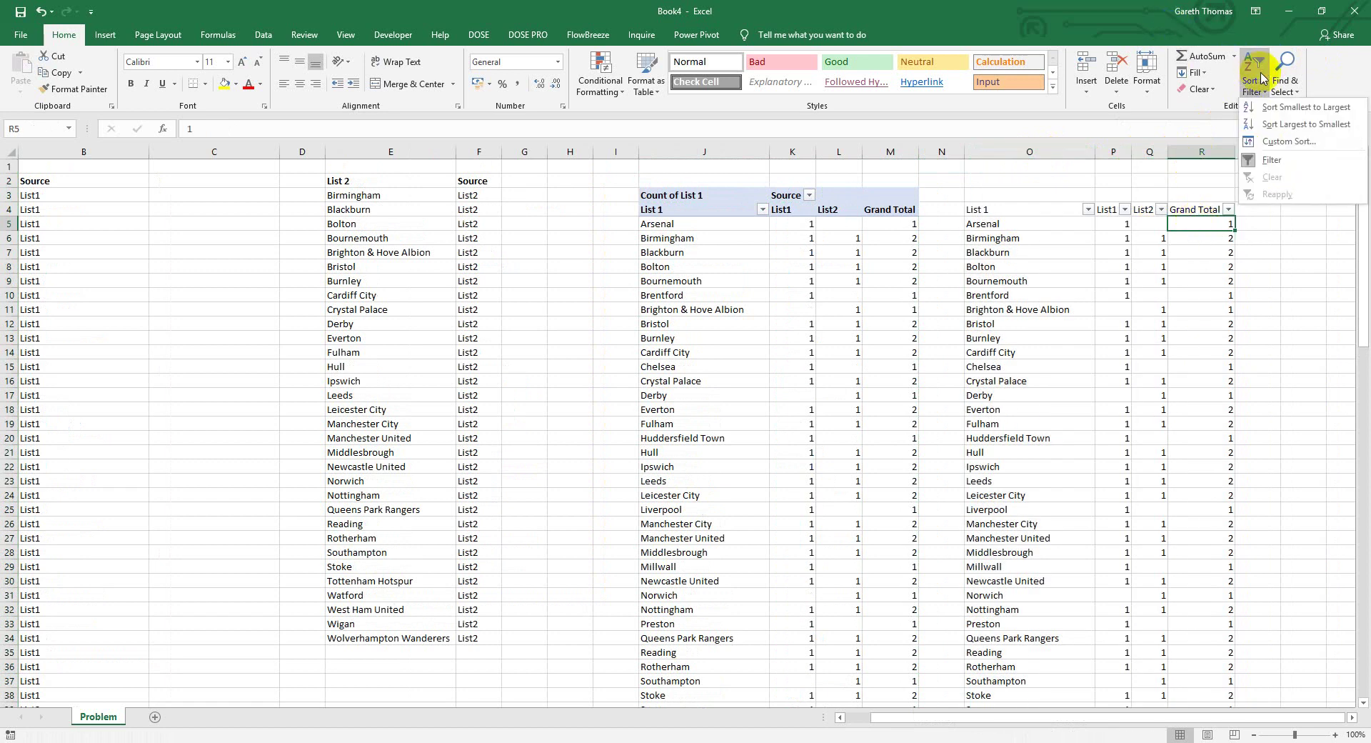
click(1283, 108)
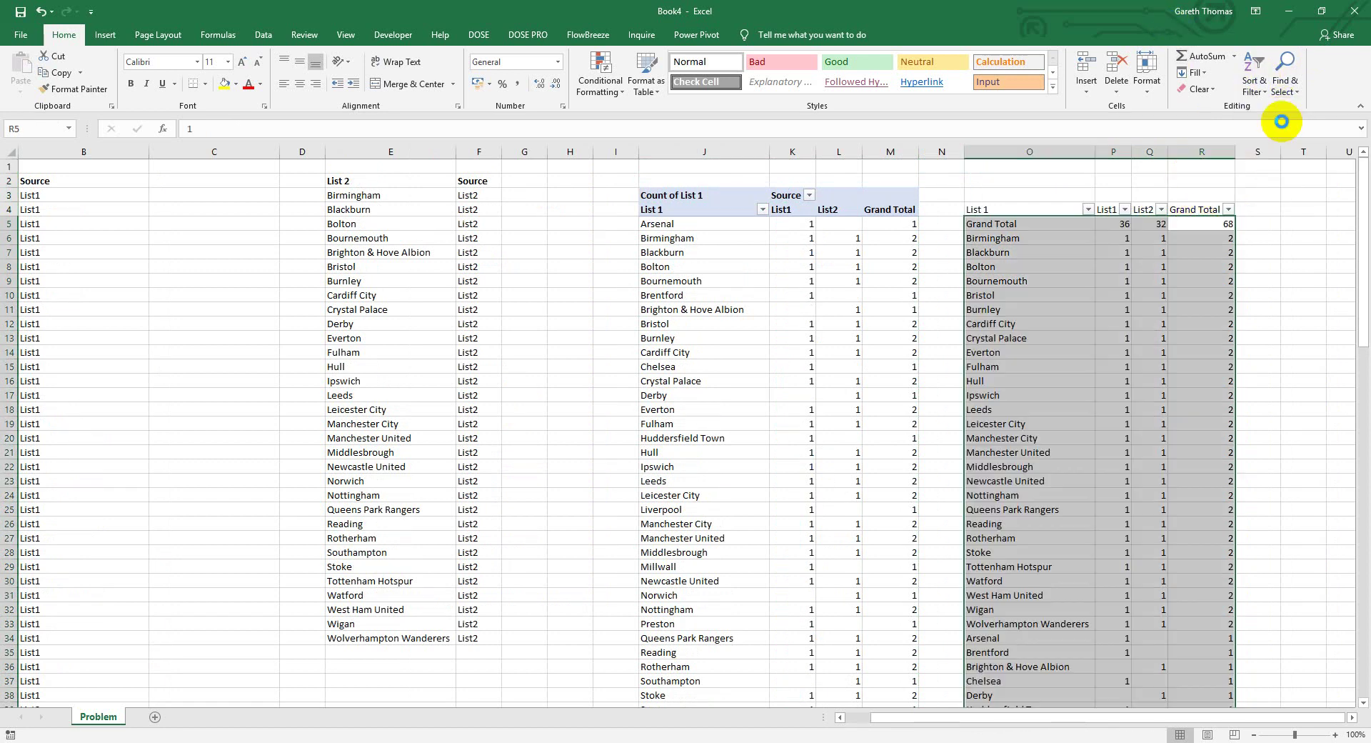
drag(1027, 225, 1196, 223)
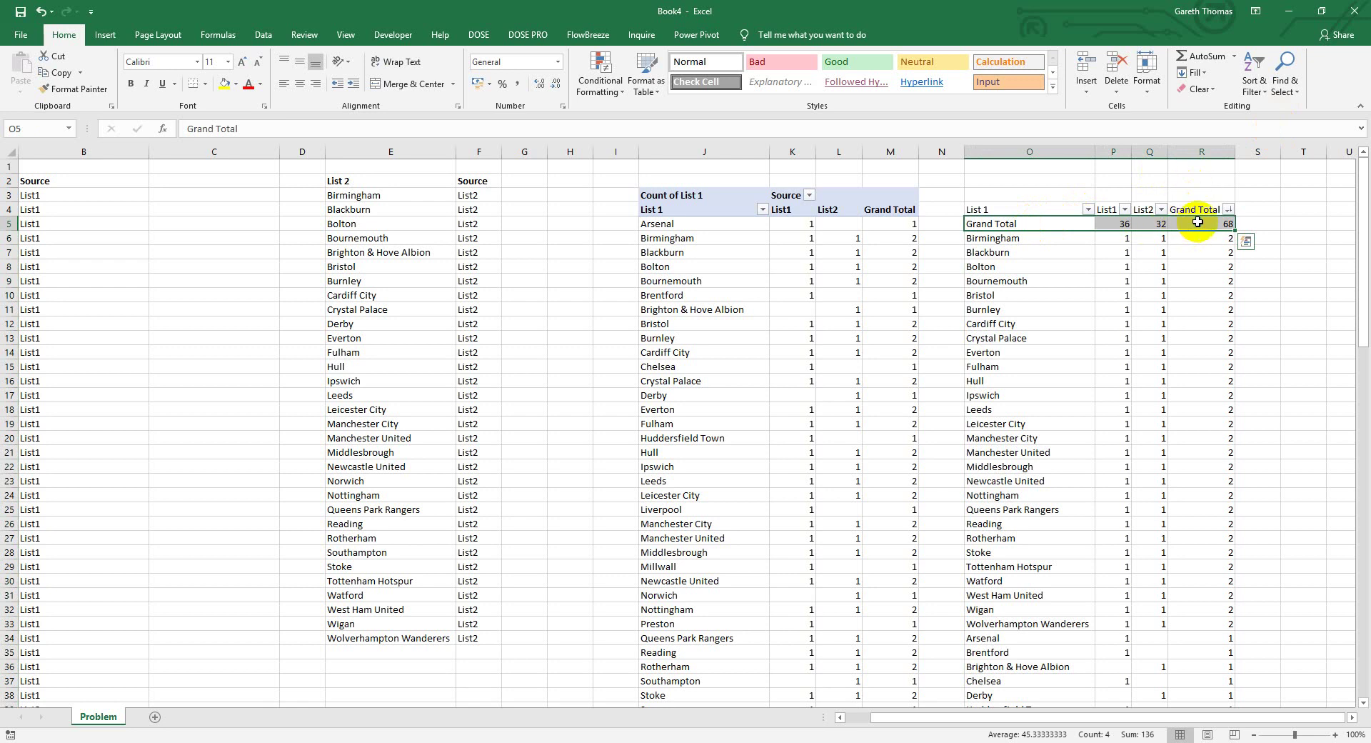
Delete the selected Grand Total row cells, shifting cells up
right_click(1200, 226)
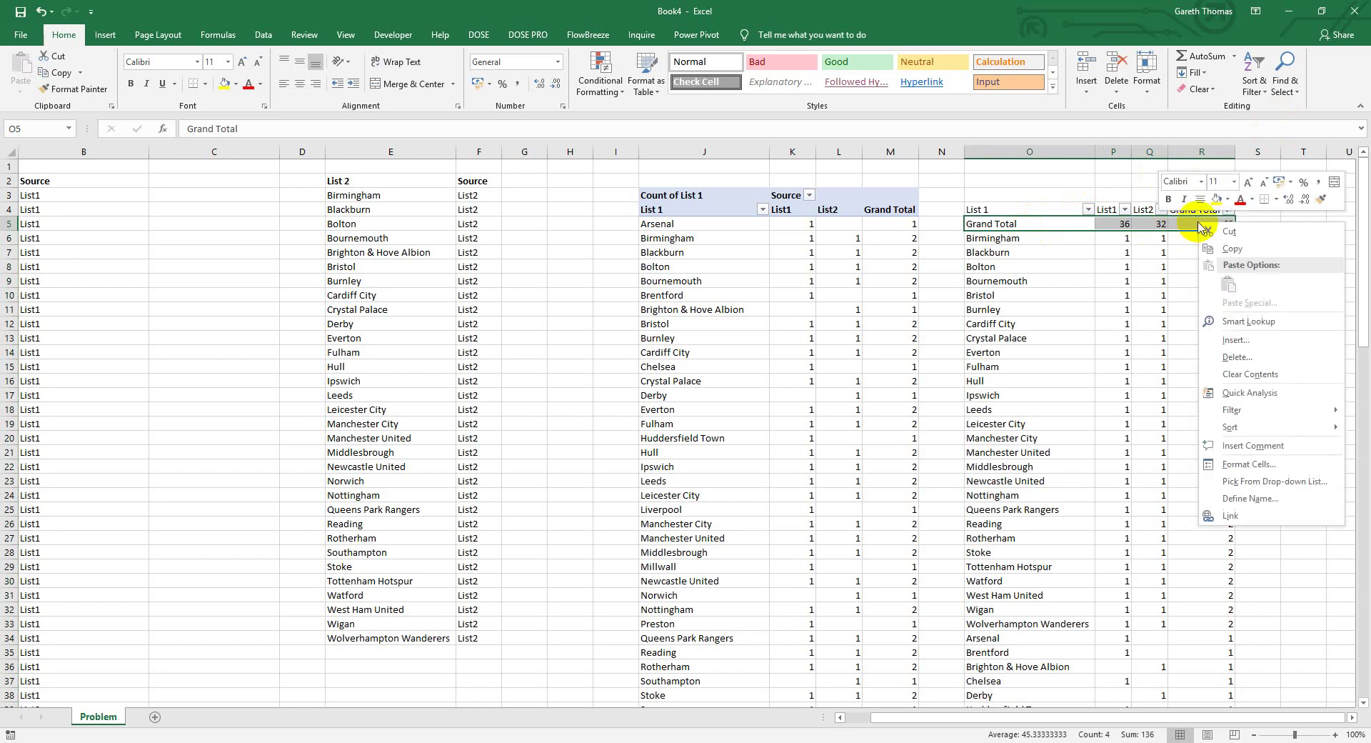
click(1235, 356)
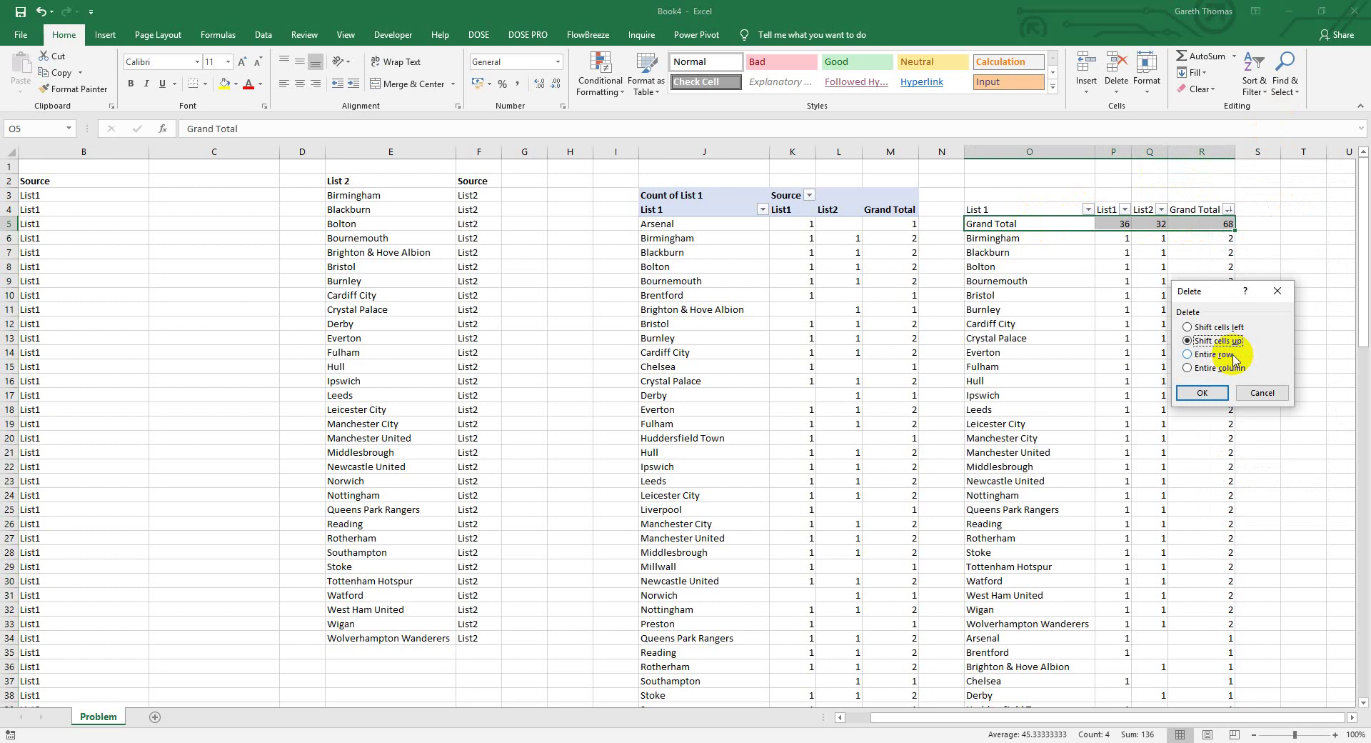
click(1204, 392)
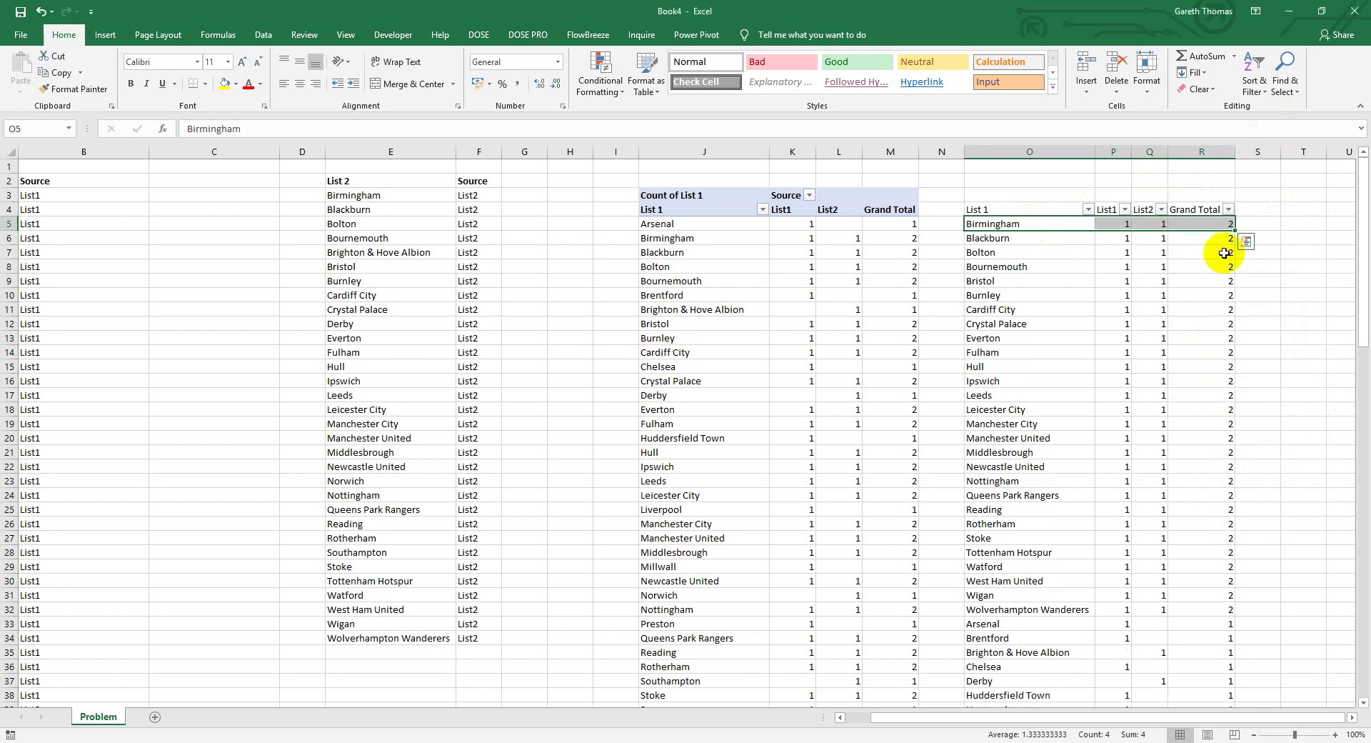
Review Birmingham's List1, List2 and total counts, the teams totalling 2
click(1214, 280)
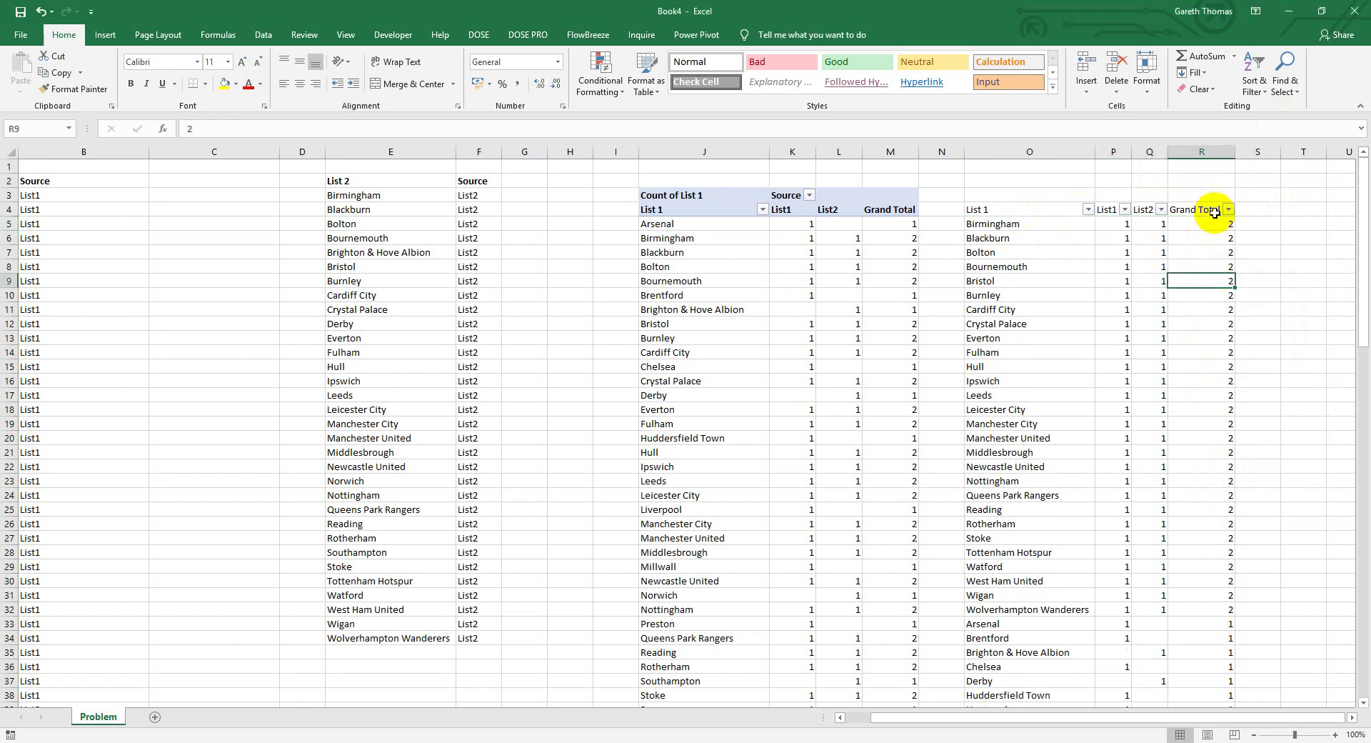
drag(1031, 223, 1181, 223)
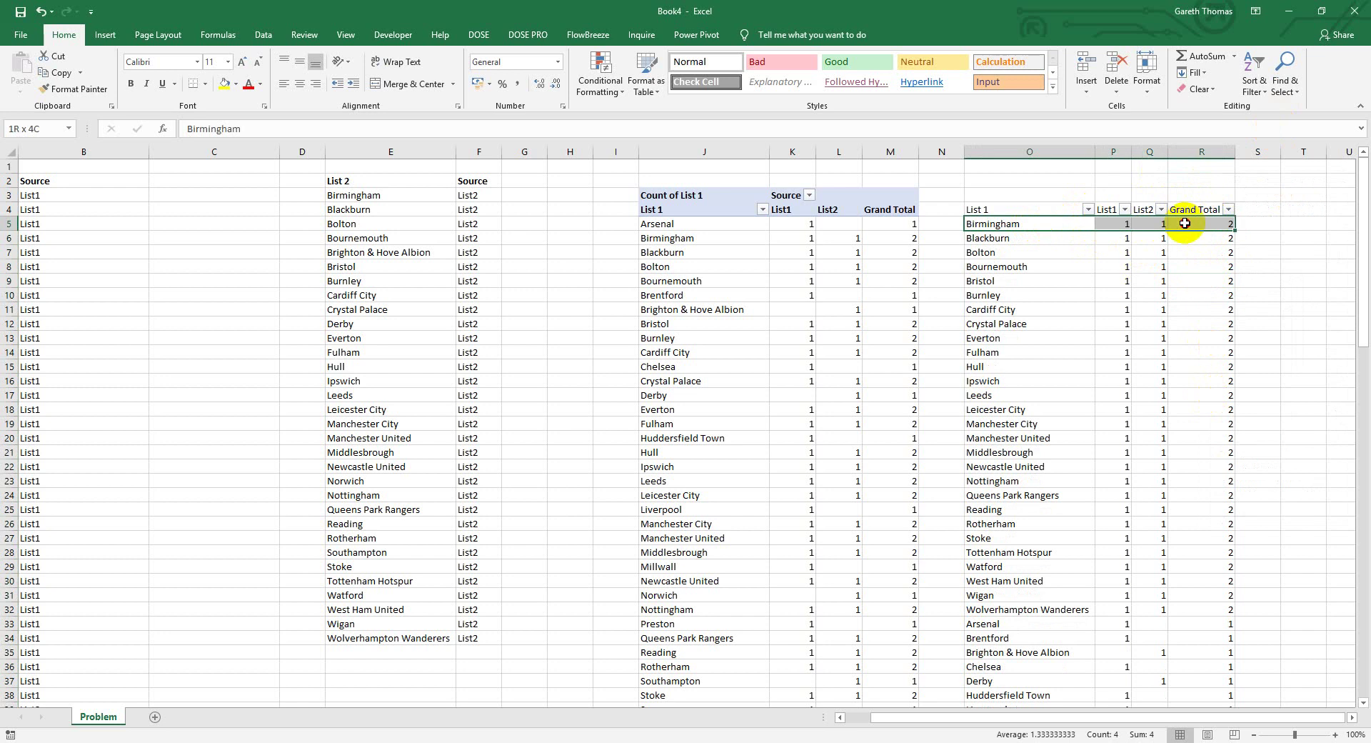
click(1116, 222)
key(Right)
key(Right)
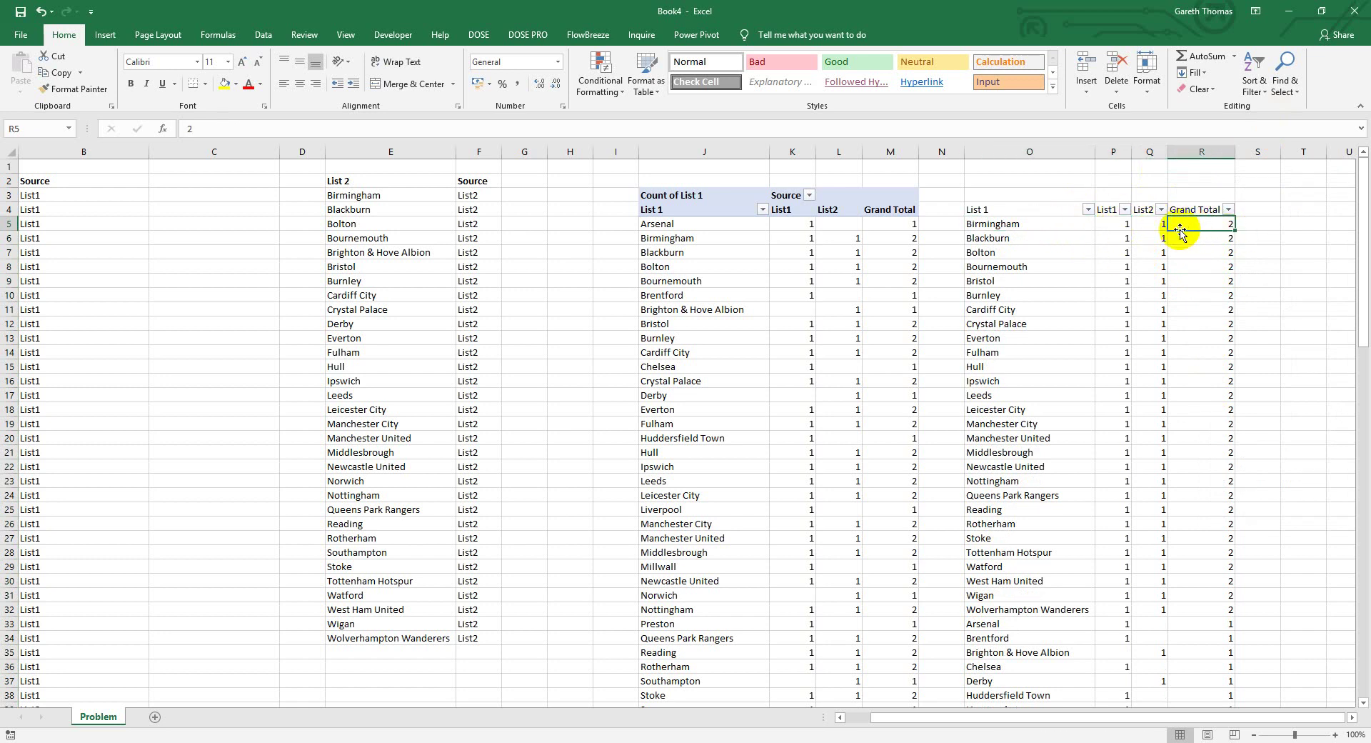
scroll(1179, 228, down, 7)
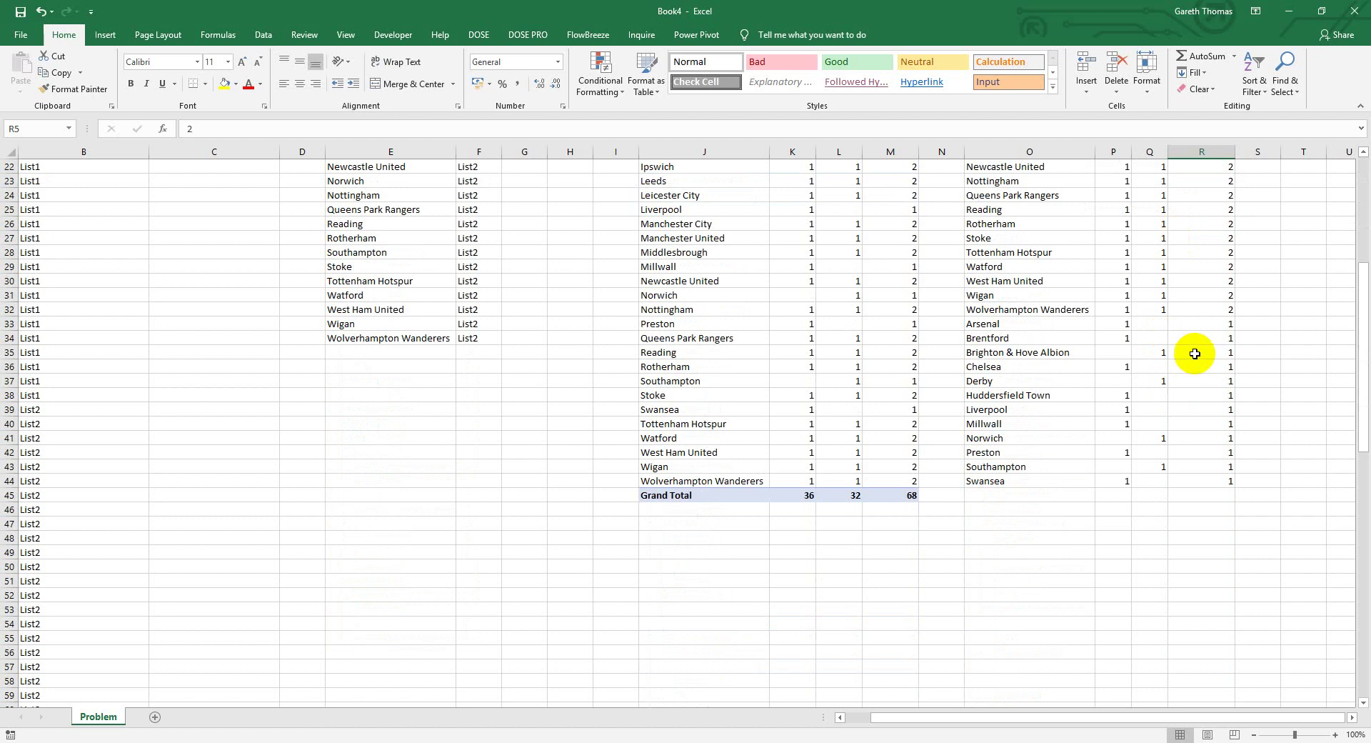
drag(1235, 310, 1225, 479)
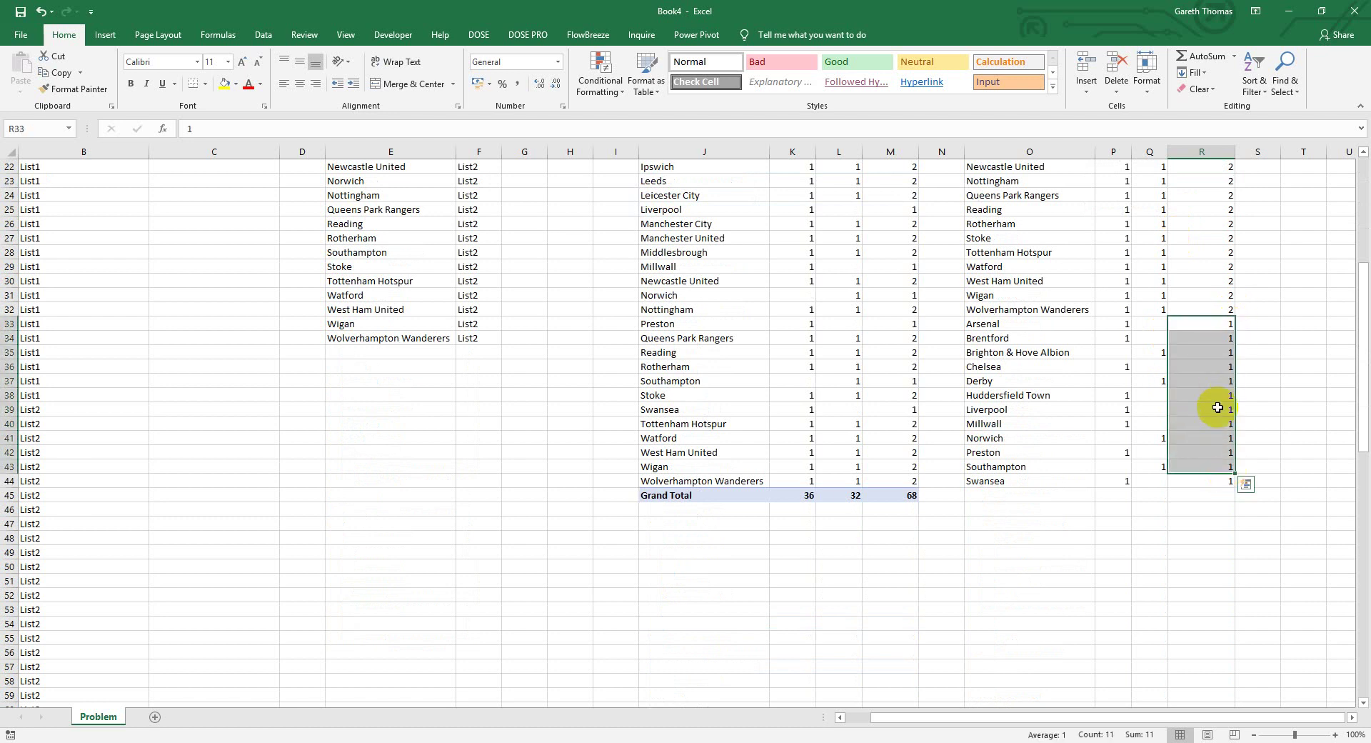
click(1150, 323)
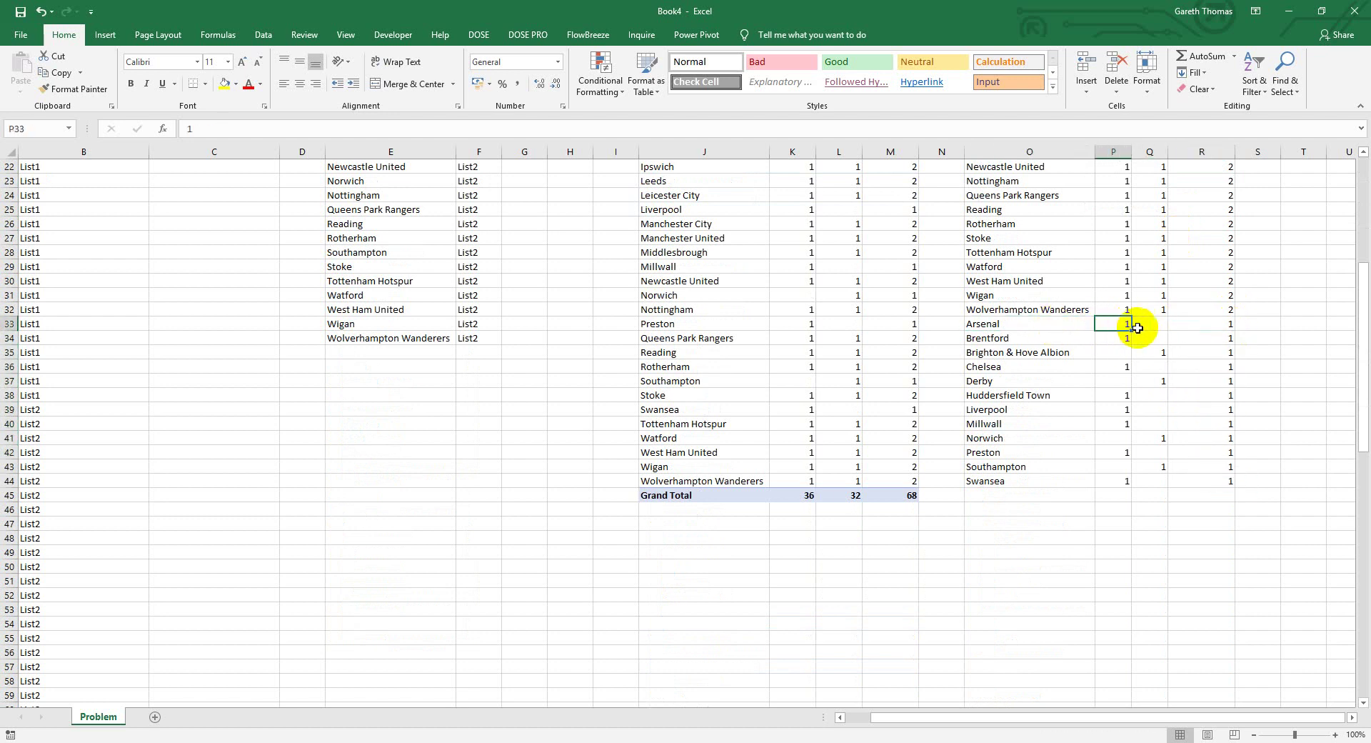
click(1150, 352)
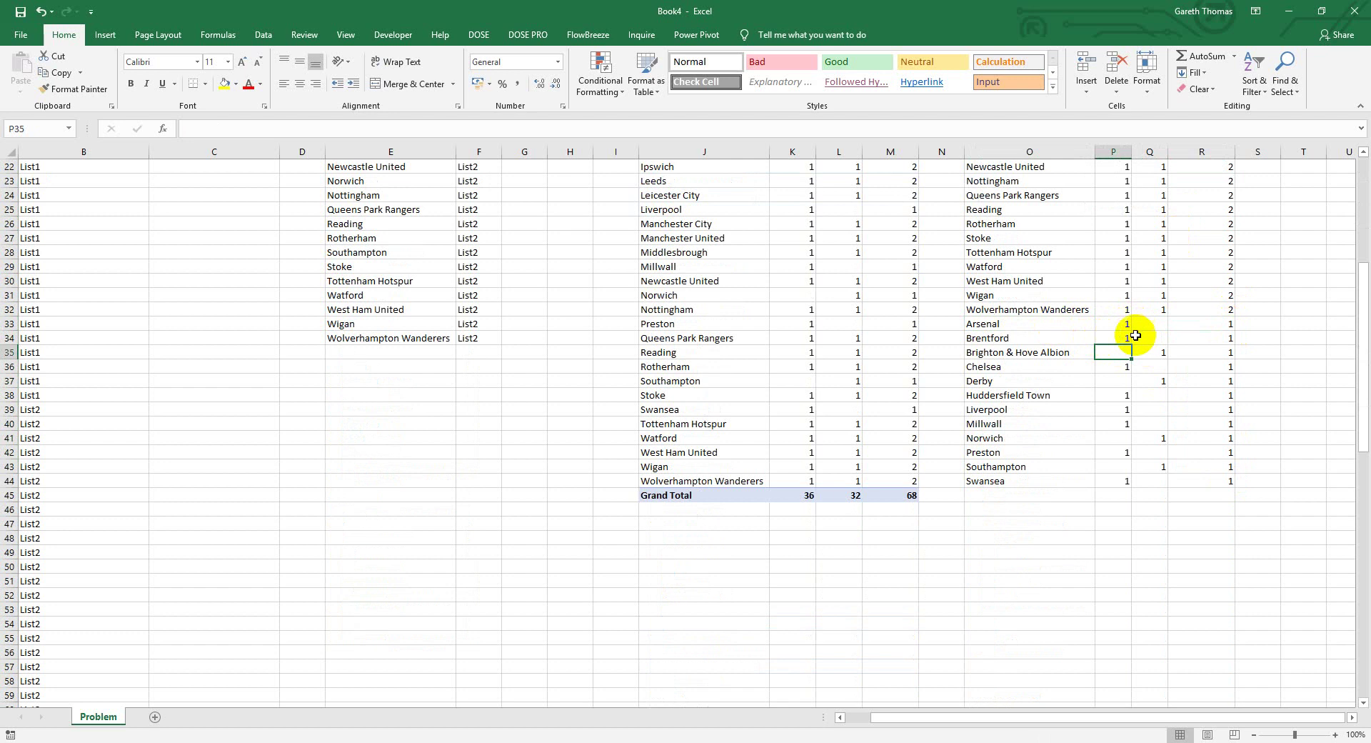
drag(1156, 359, 1065, 355)
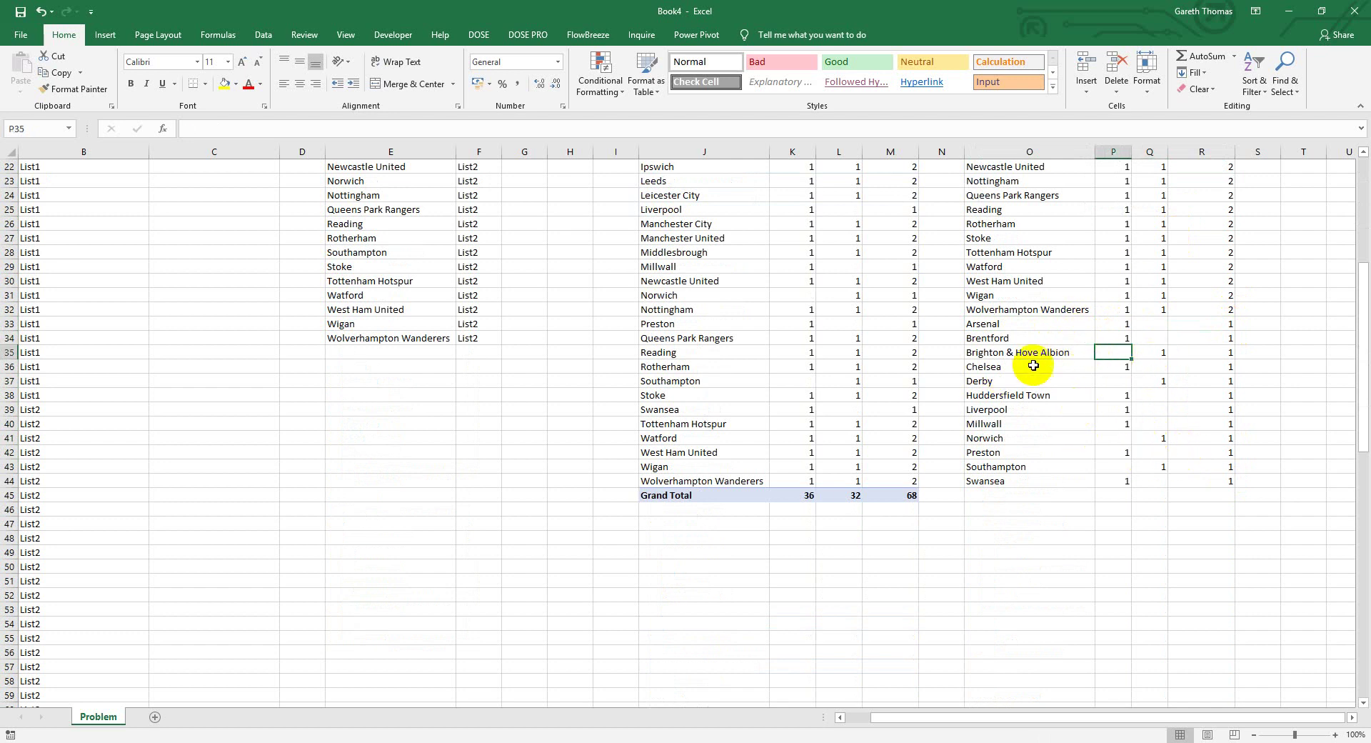
scroll(1096, 392, up, 7)
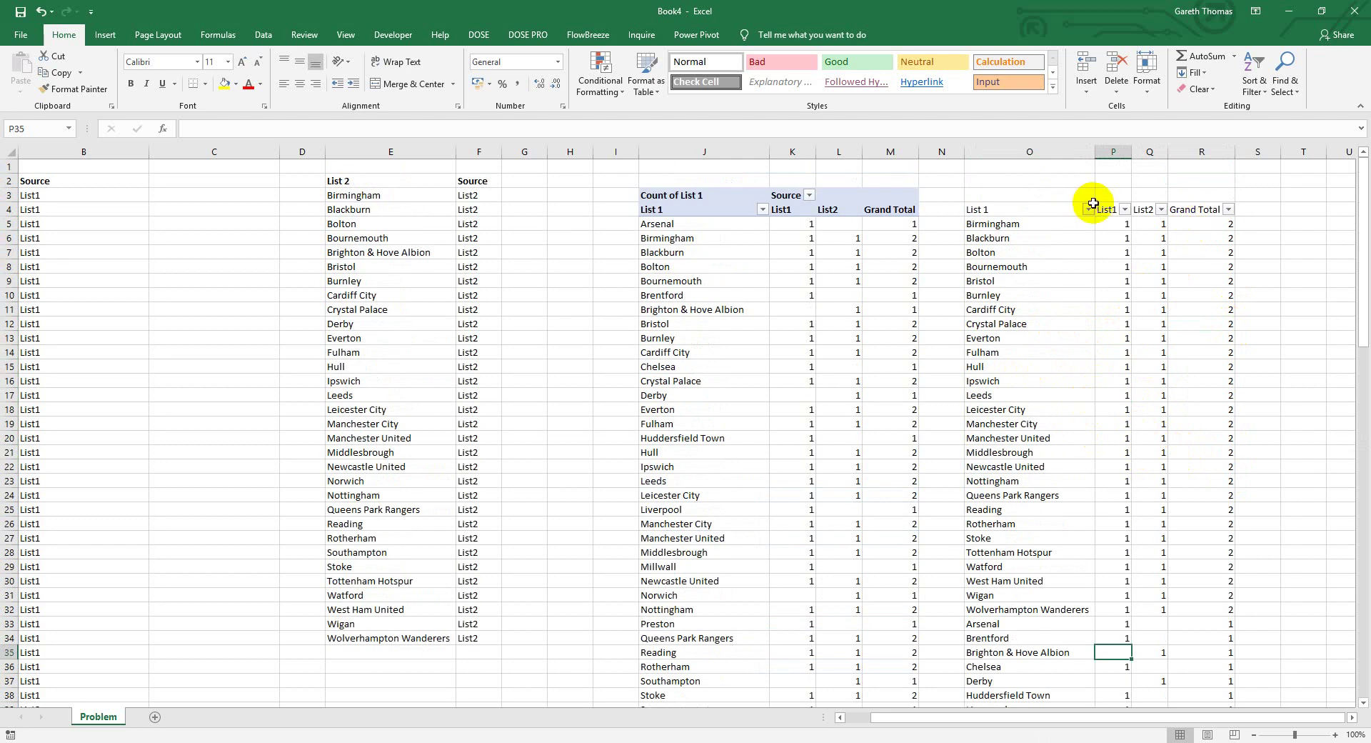
Uncheck 2 in the Grand Total filter so only totals of 1 remain
click(1229, 208)
click(1087, 373)
click(1143, 480)
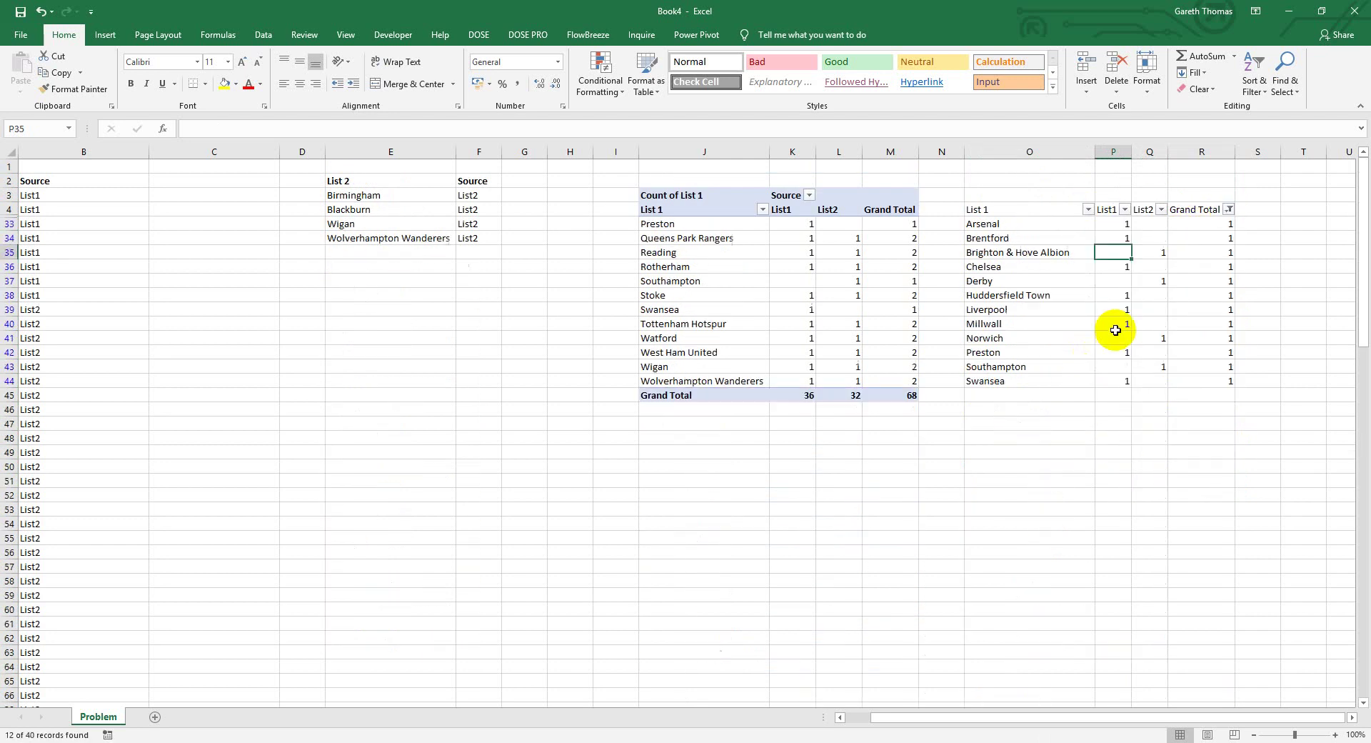
Review the filtered teams, checking Arsenal's List1 count and empty List2 cell
drag(1014, 210, 1188, 377)
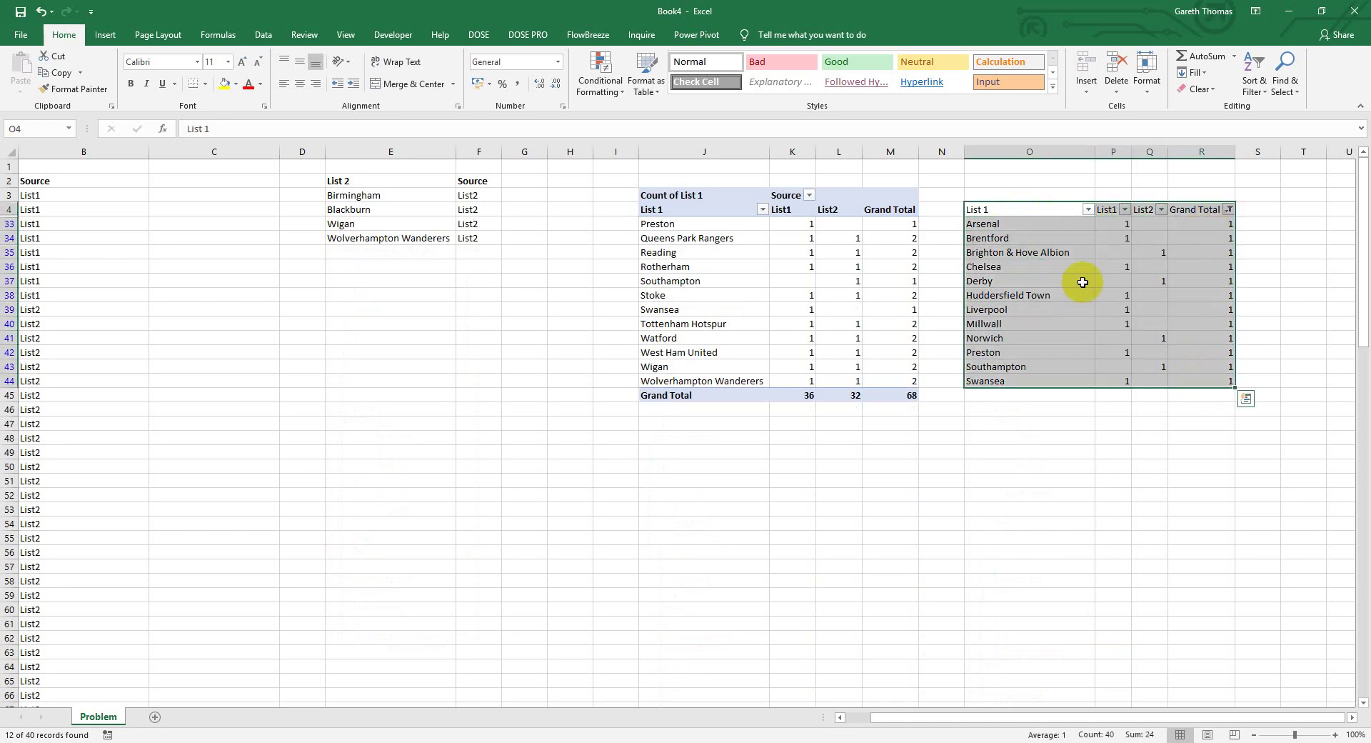
click(1007, 224)
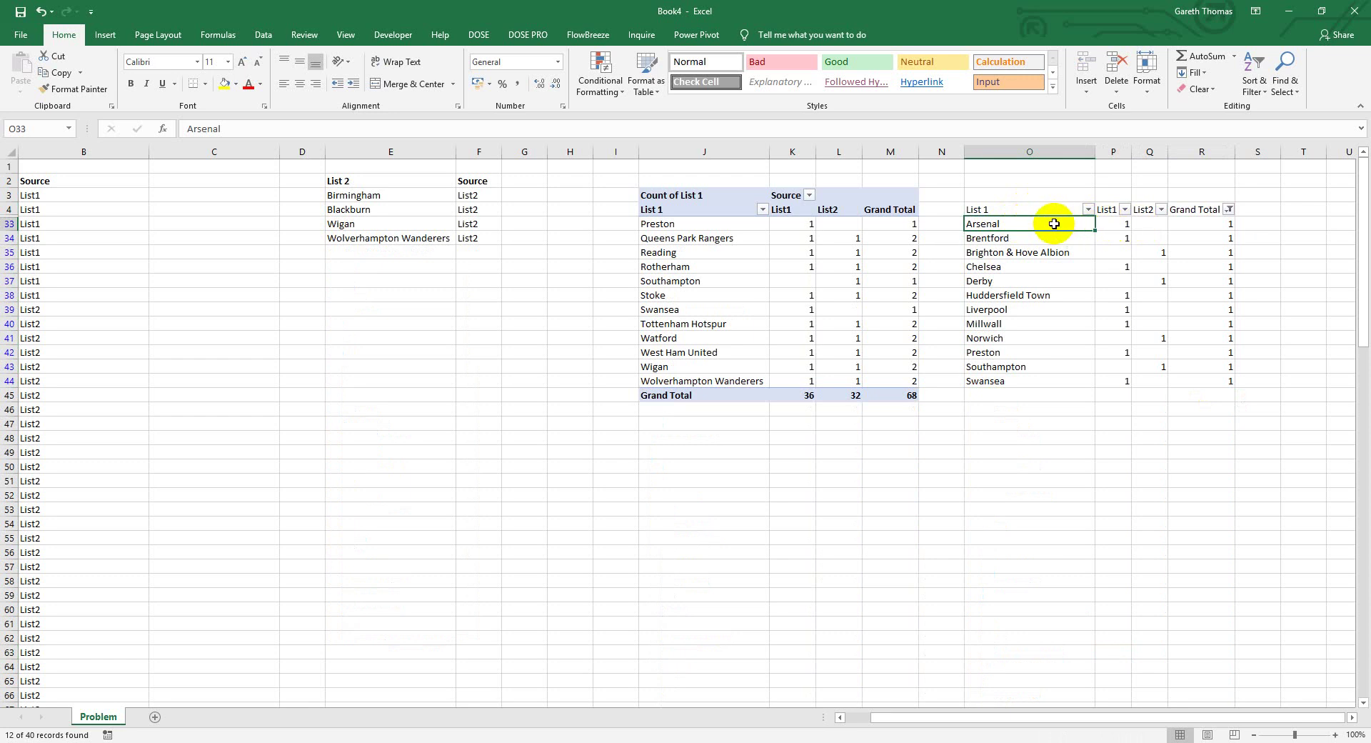
click(1112, 223)
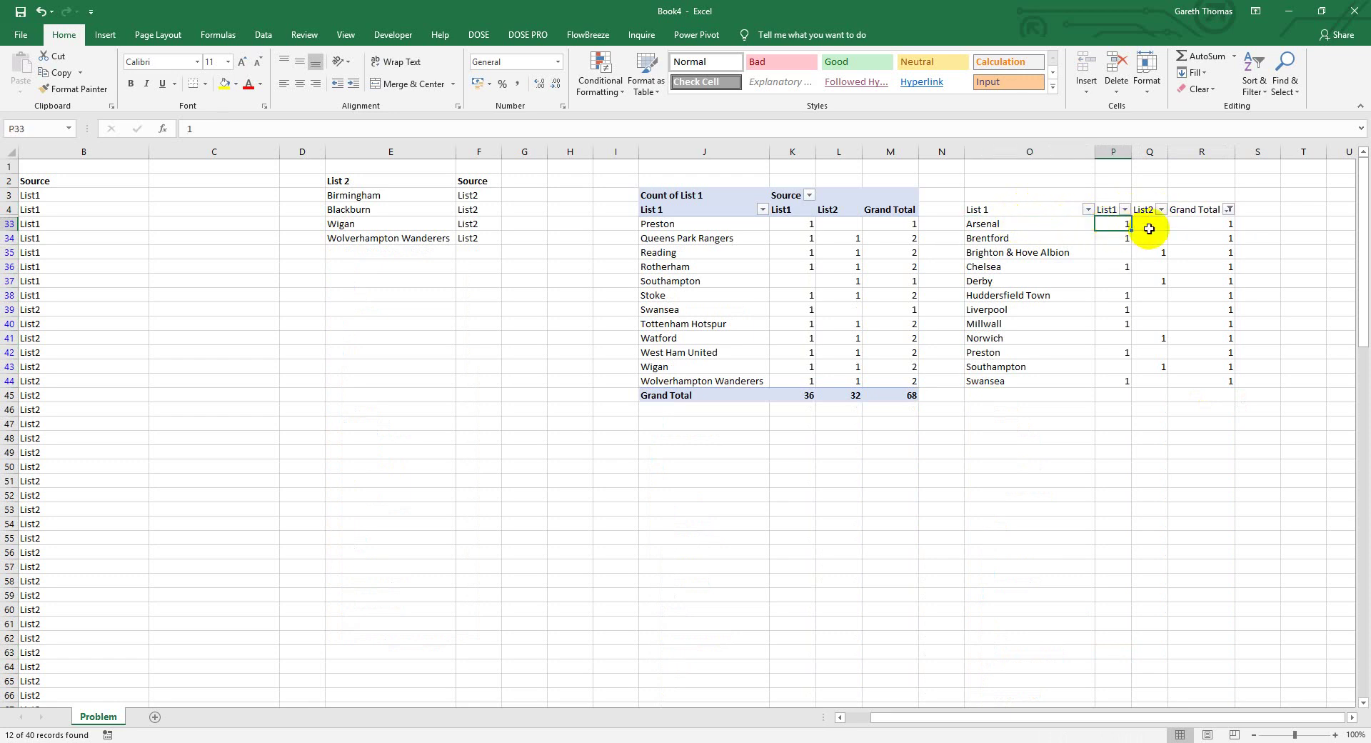
click(1000, 225)
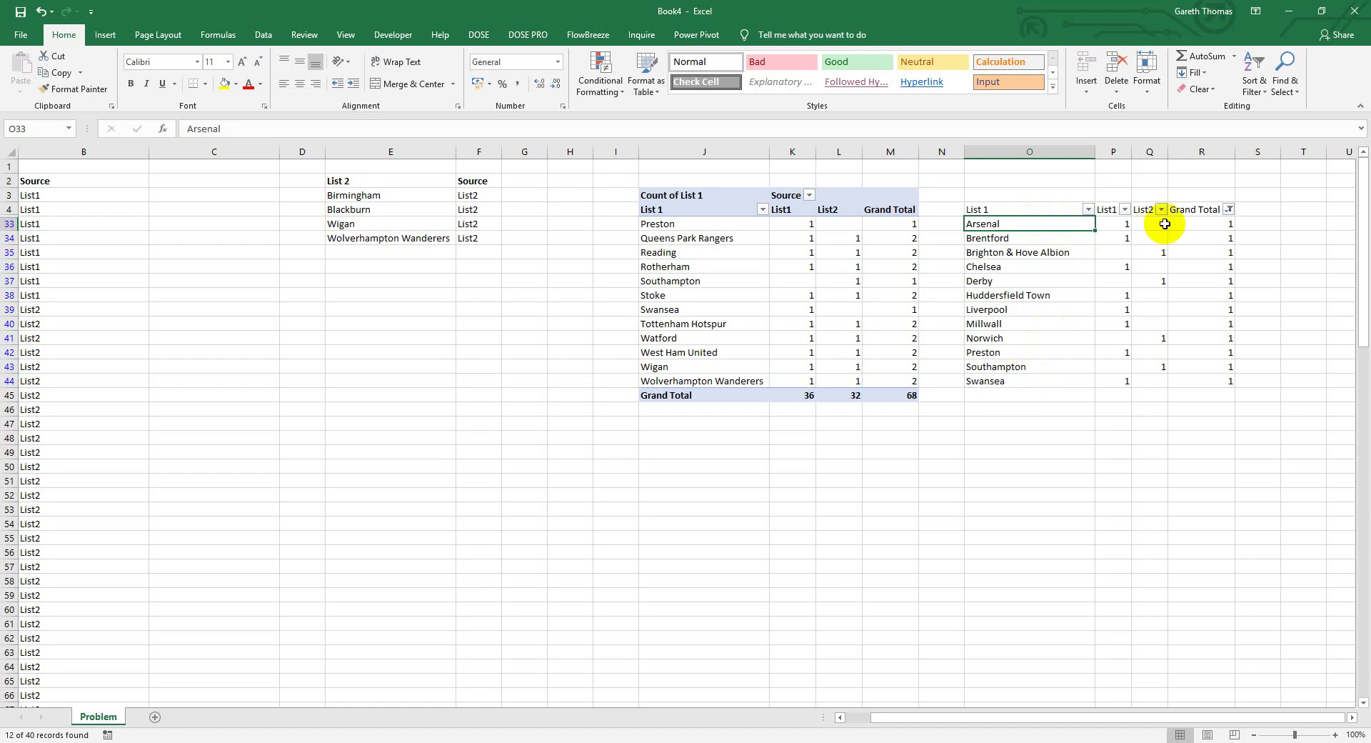
click(1125, 211)
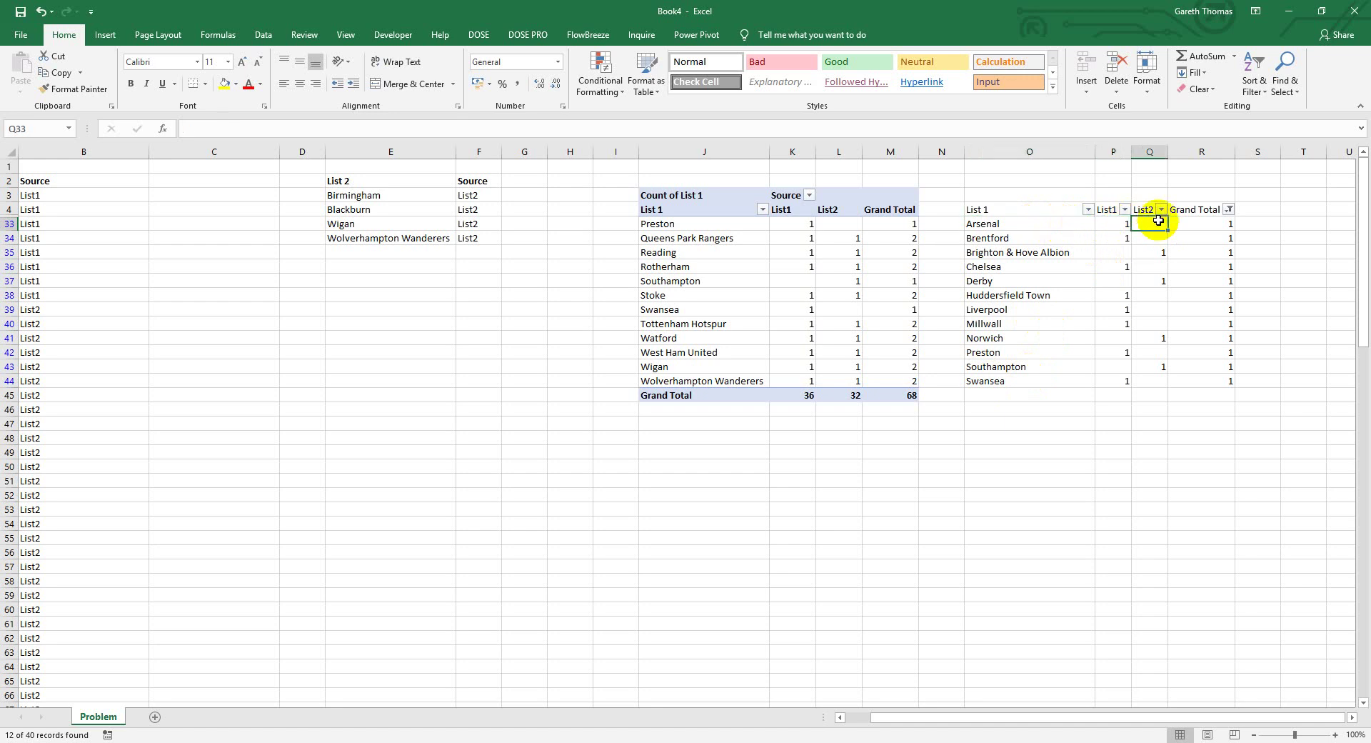
drag(1031, 207, 1209, 382)
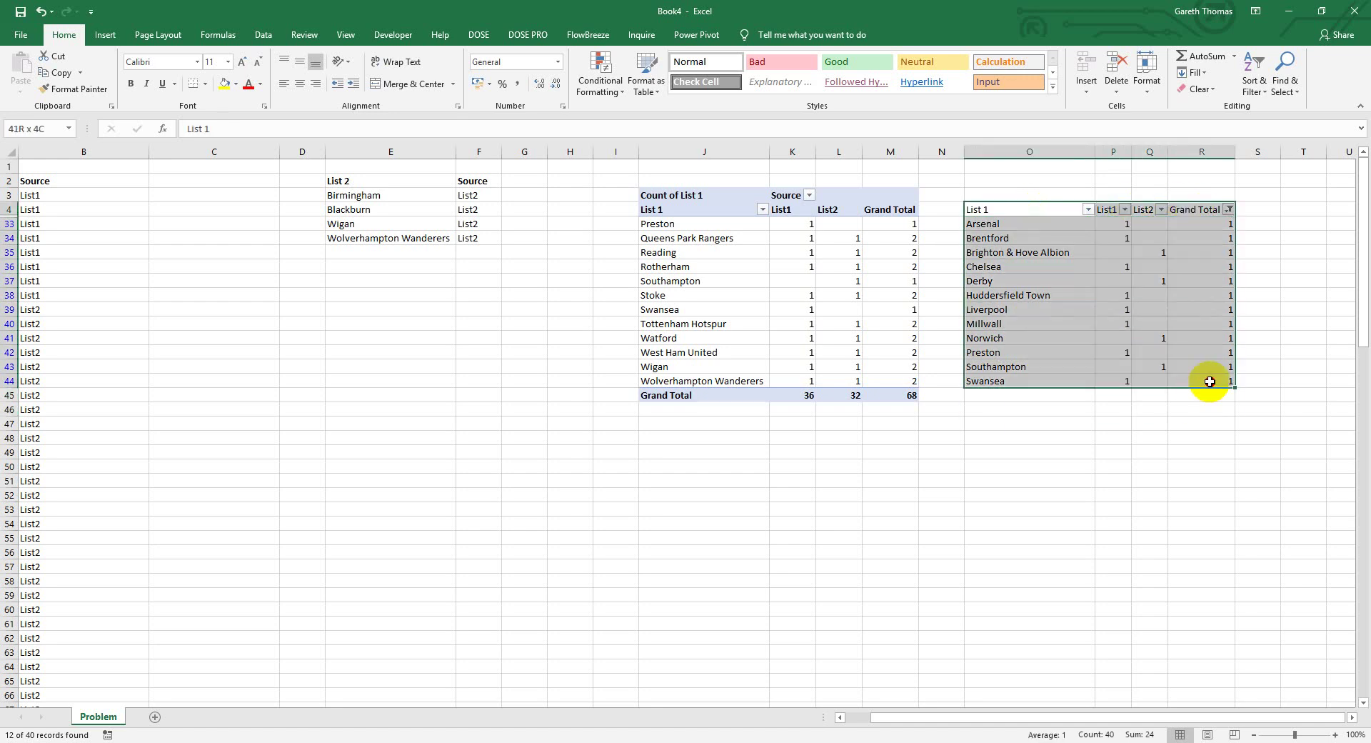